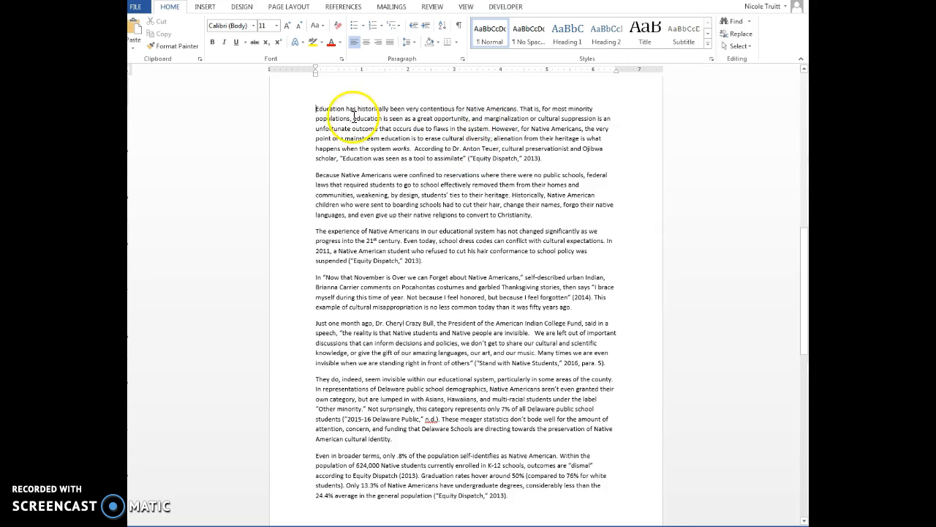
# Format all of the document's text in Times New Roman, size 12
pyautogui.scroll(10, 317, 108)
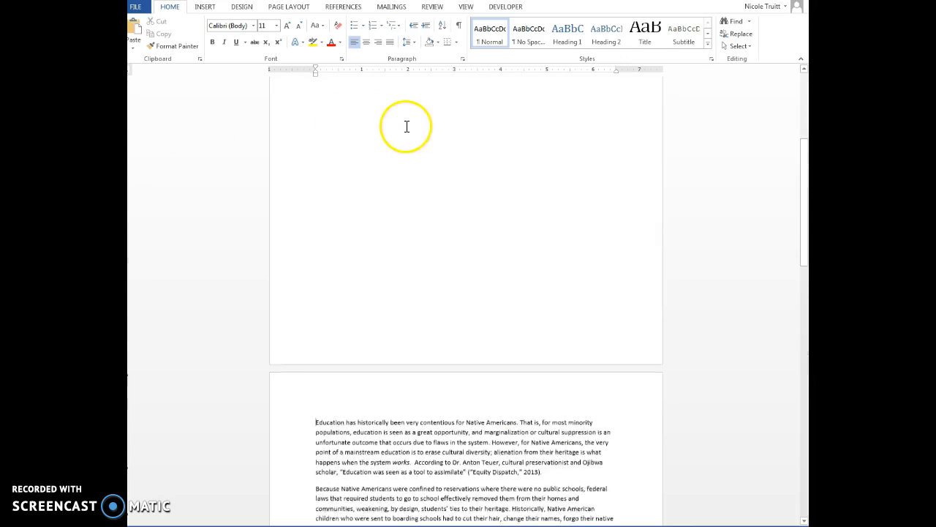
pyautogui.moveTo(406, 239); pyautogui.dragTo(586, 506)
pyautogui.scroll(3, 380, 238)
pyautogui.scroll(10, 380, 238)
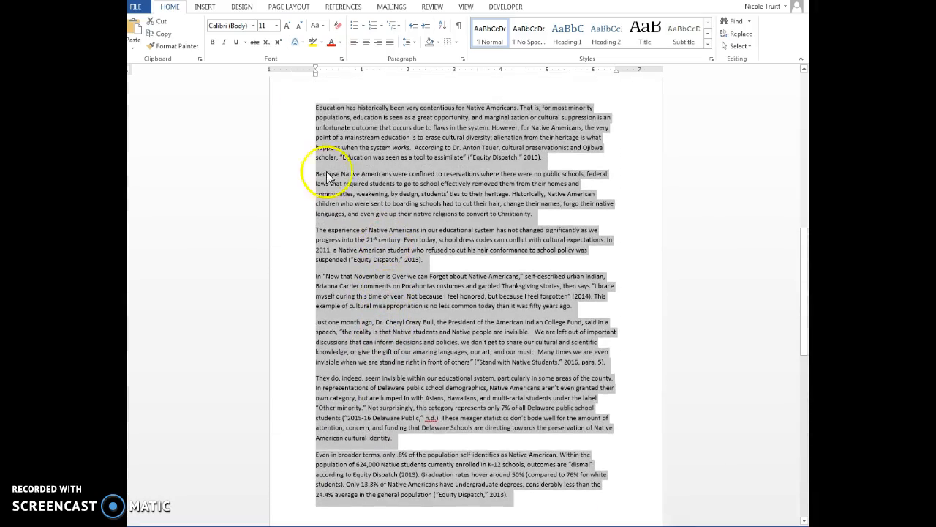
pyautogui.click(254, 26)
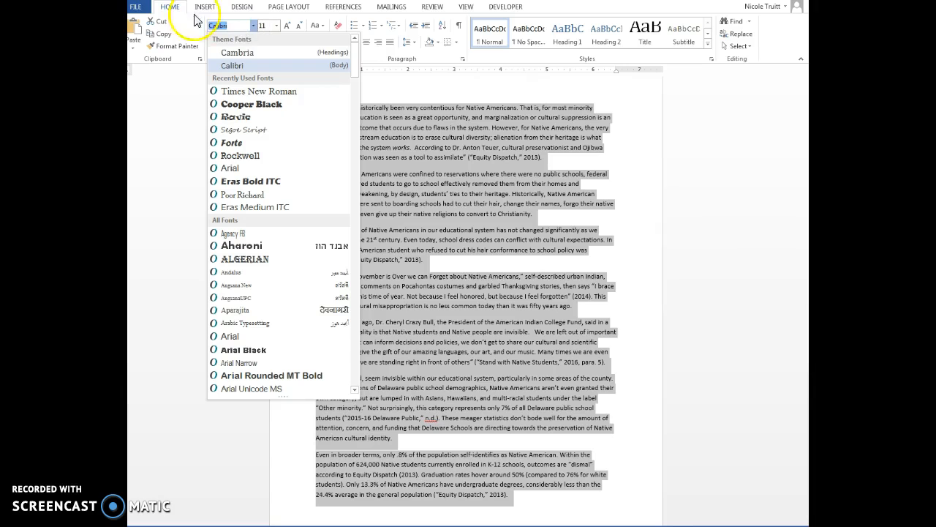
pyautogui.click(237, 91)
pyautogui.click(278, 27)
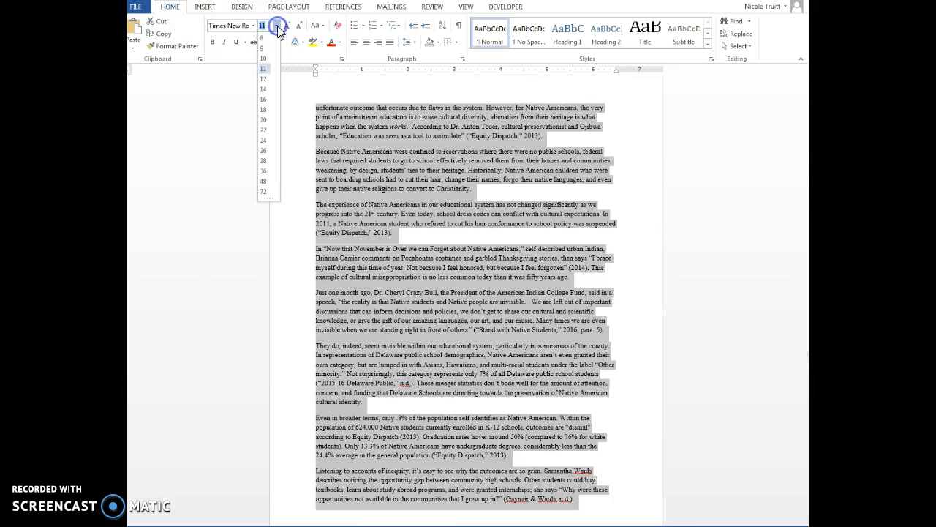
pyautogui.click(262, 78)
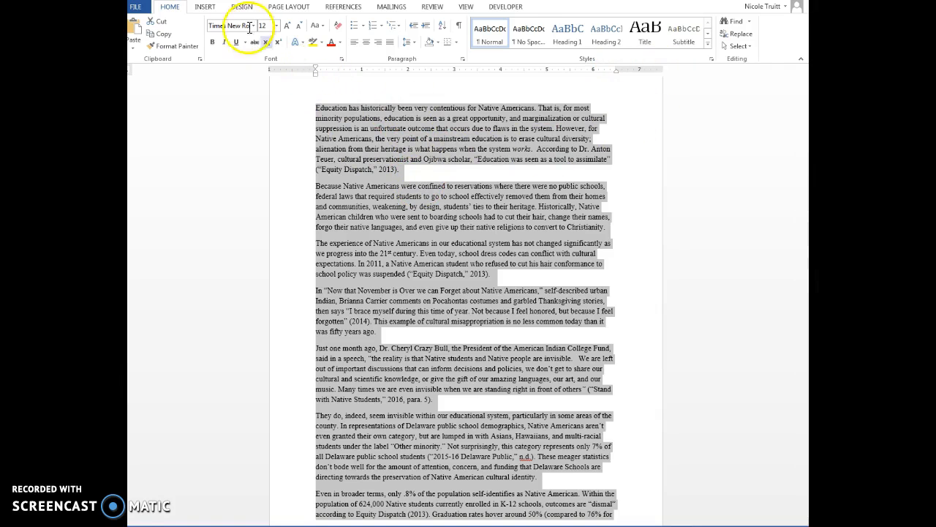
# Check that the page margins use the Normal preset with 1-inch margins on every side
pyautogui.click(291, 7)
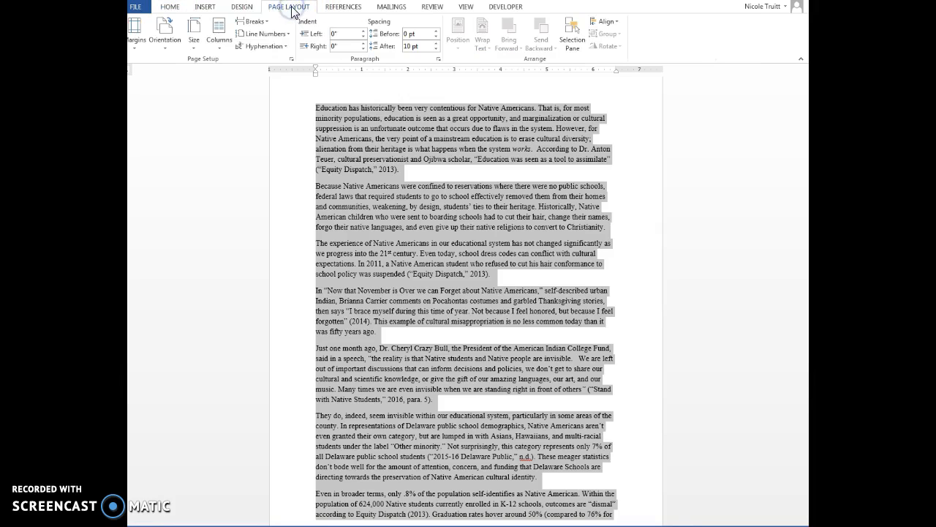
pyautogui.click(135, 37)
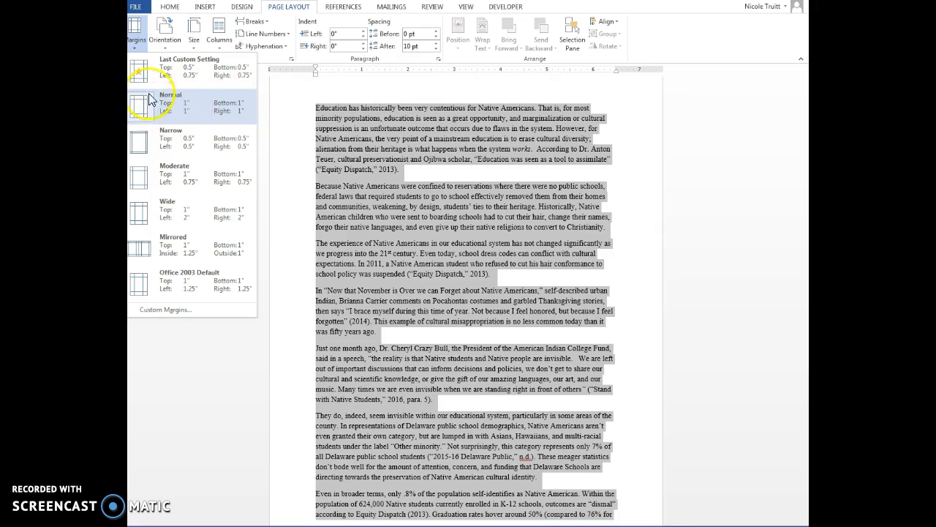
pyautogui.click(163, 7)
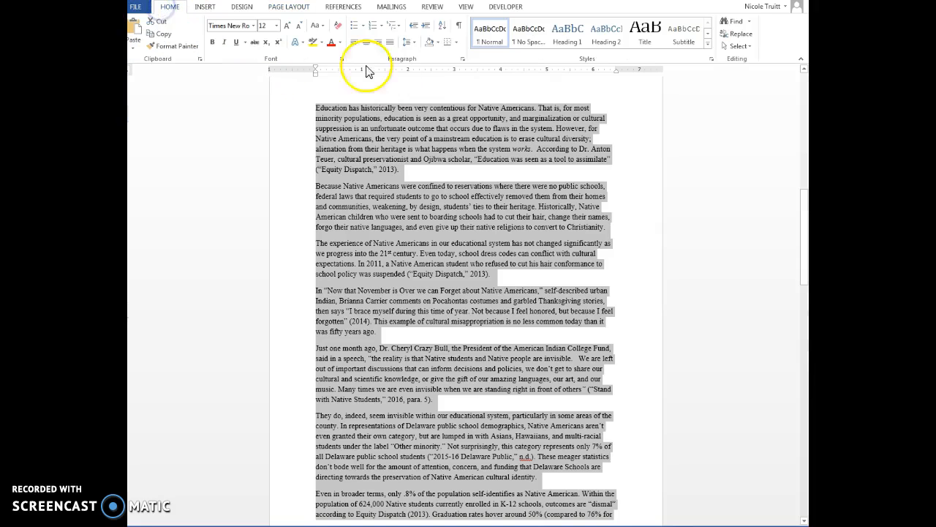
# Apply double line spacing to the selected body text and clear the selection
pyautogui.click(414, 44)
pyautogui.click(420, 96)
pyautogui.click(344, 220)
pyautogui.click(317, 187)
pyautogui.press('Delete')
pyautogui.click(317, 129)
pyautogui.press('BackSpace')
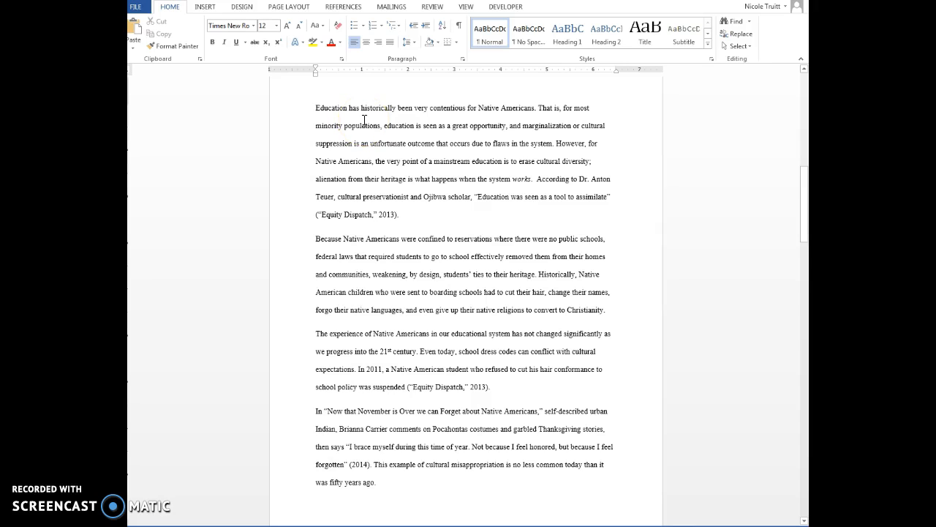
# Indent the first line of each of the first four body paragraphs, from "Education has historically" to "Now that November is Over"
pyautogui.press('Tab')
pyautogui.click(315, 239)
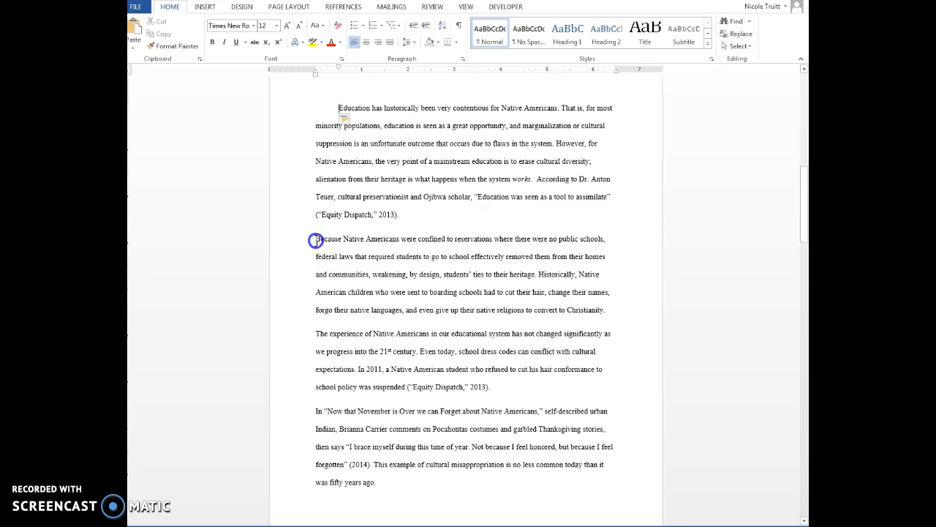
pyautogui.press('Tab')
pyautogui.click(315, 352)
pyautogui.press('Tab')
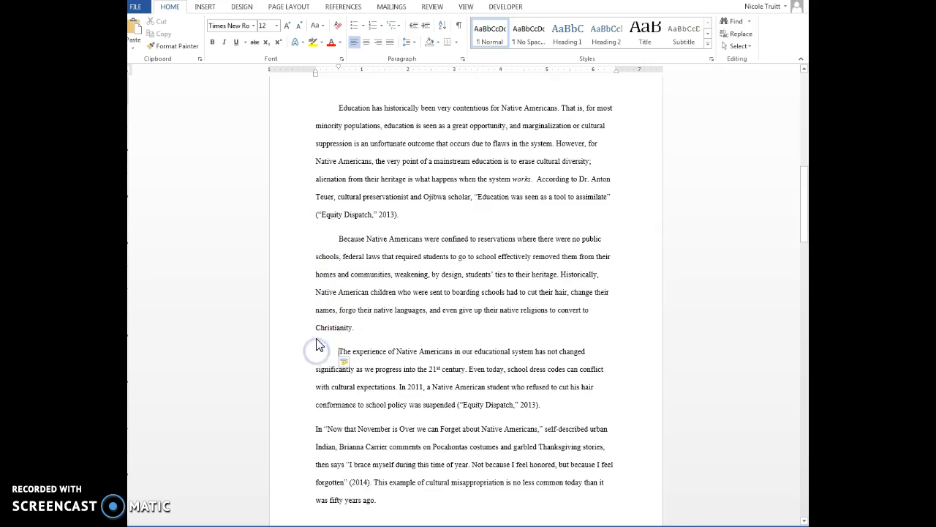
pyautogui.click(316, 428)
pyautogui.press('Tab')
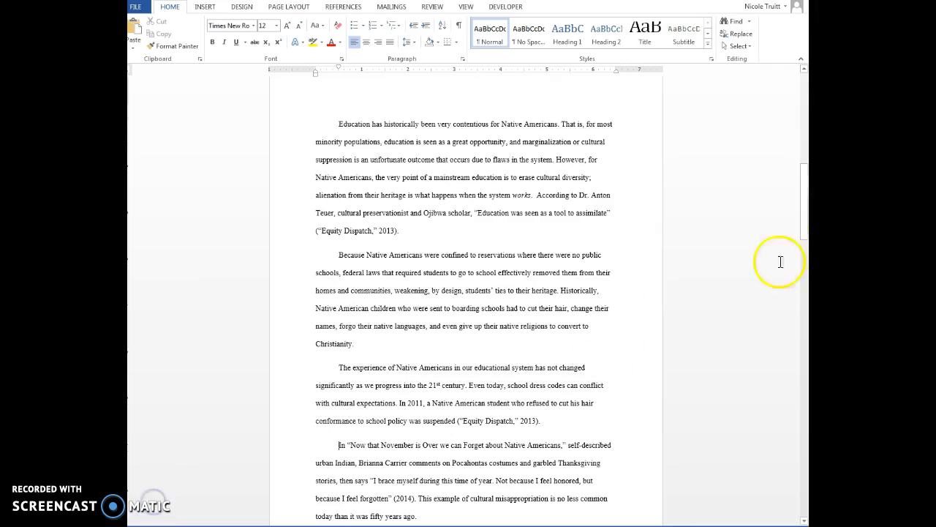
# Insert blank lines after the concluding paragraph ending in "unimportant" to push the References section onto a new page
pyautogui.moveTo(803, 184); pyautogui.dragTo(773, 376)
pyautogui.click(464, 276)
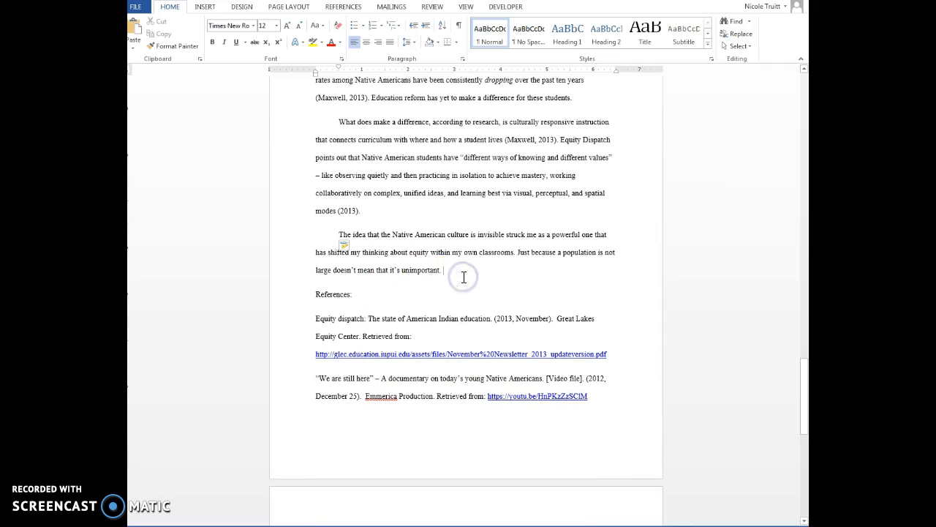
pyautogui.press('Return')
pyautogui.press('Return')
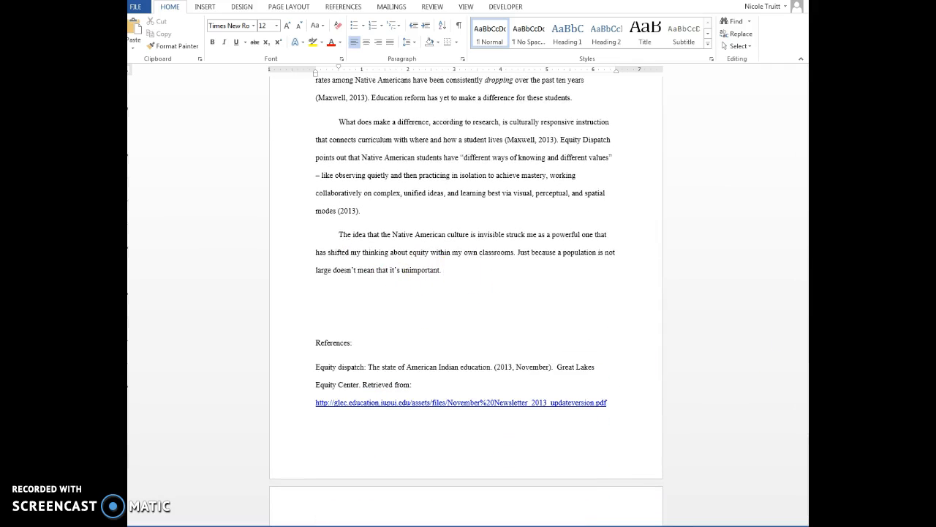
pyautogui.press('Return')
pyautogui.press('Return')
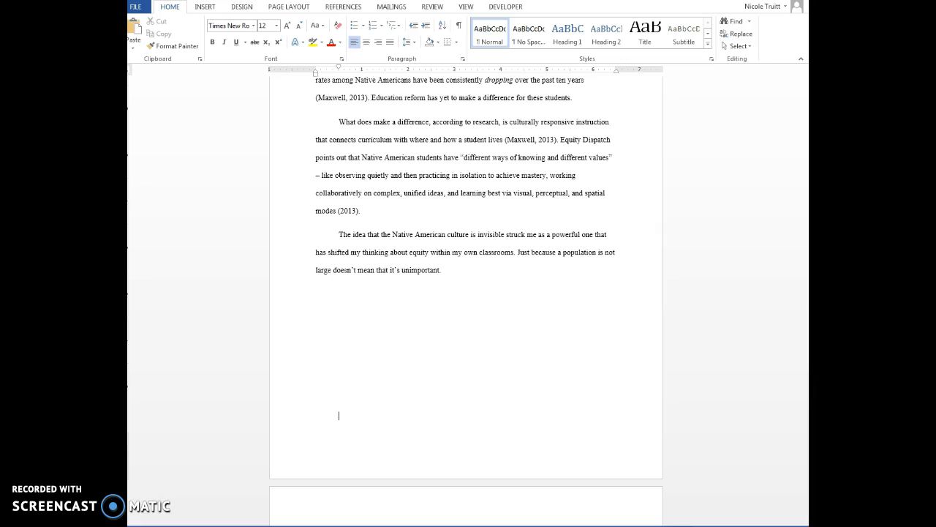
pyautogui.scroll(-10, 512, 220)
pyautogui.scroll(6, 413, 327)
# Add blank lines above the title on the title page to move the title block further down the page
pyautogui.moveTo(804, 444); pyautogui.dragTo(804, 122)
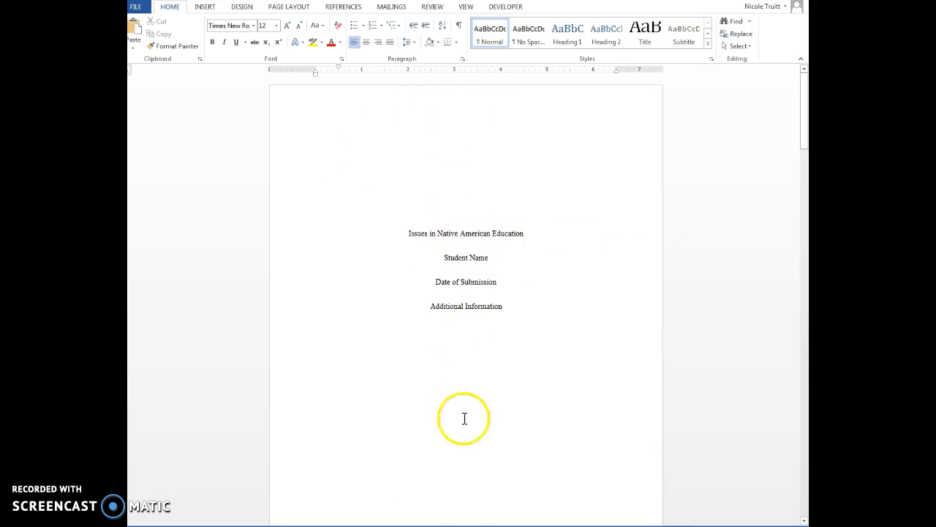
pyautogui.click(468, 203)
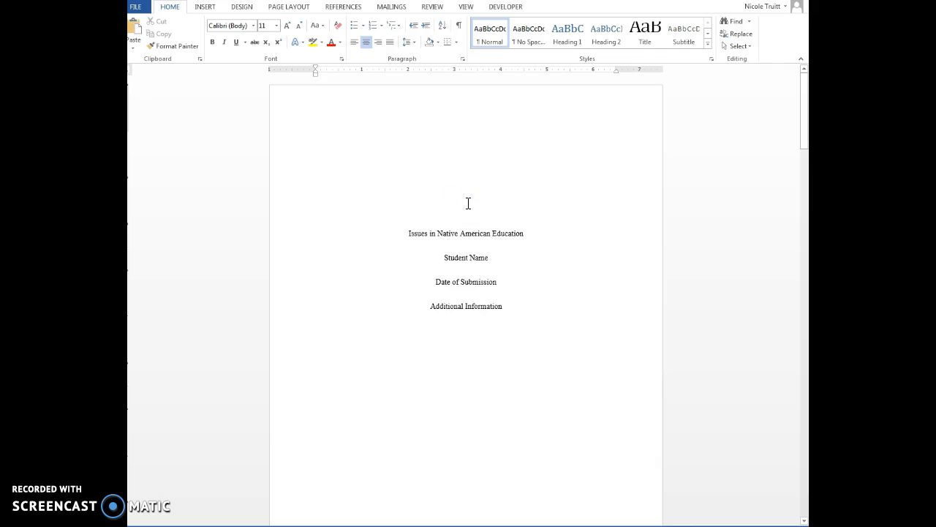
pyautogui.press('Return')
pyautogui.press('Return')
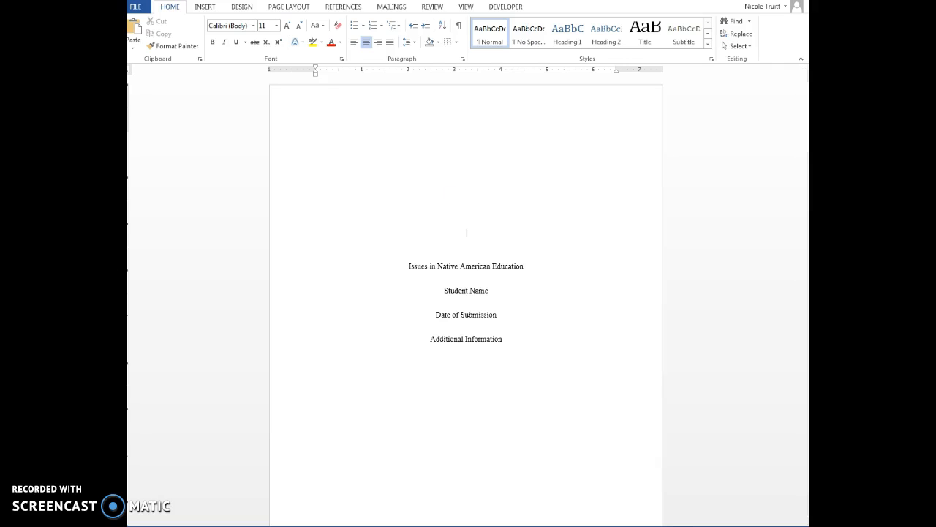
pyautogui.press('Return')
pyautogui.scroll(-5, 464, 220)
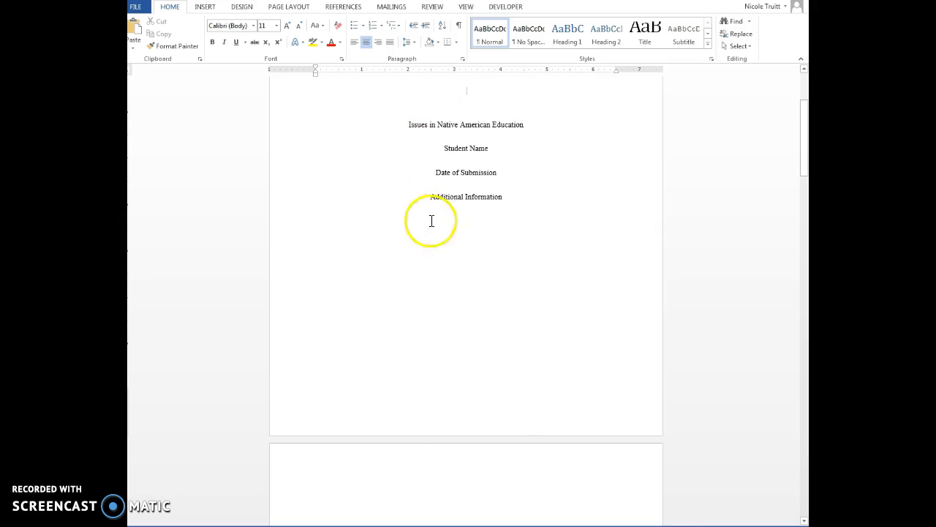
pyautogui.scroll(3, 431, 221)
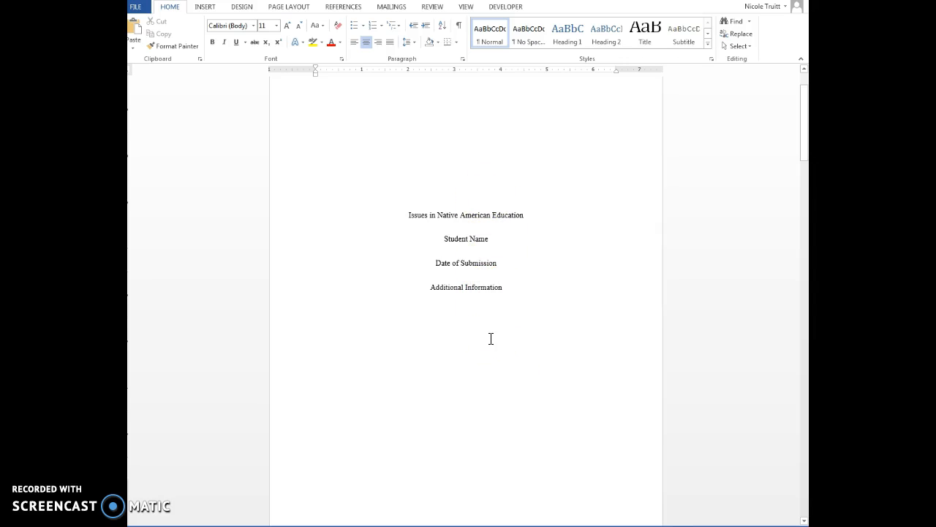
pyautogui.moveTo(527, 216); pyautogui.dragTo(433, 265)
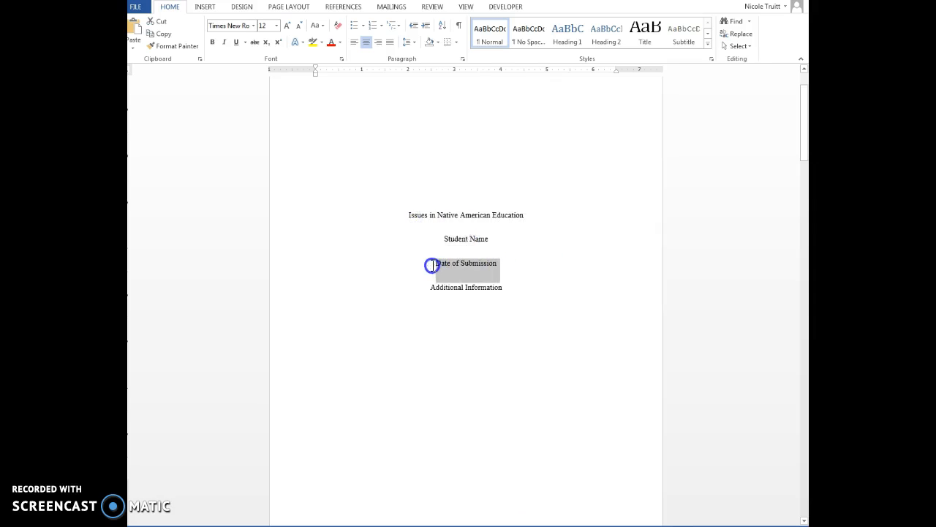
pyautogui.click(468, 319)
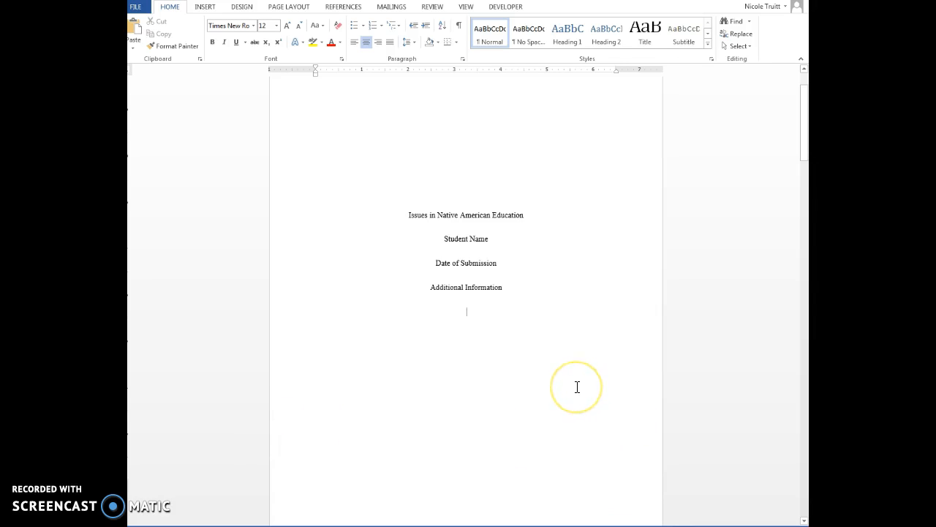
pyautogui.scroll(1, 627, 426)
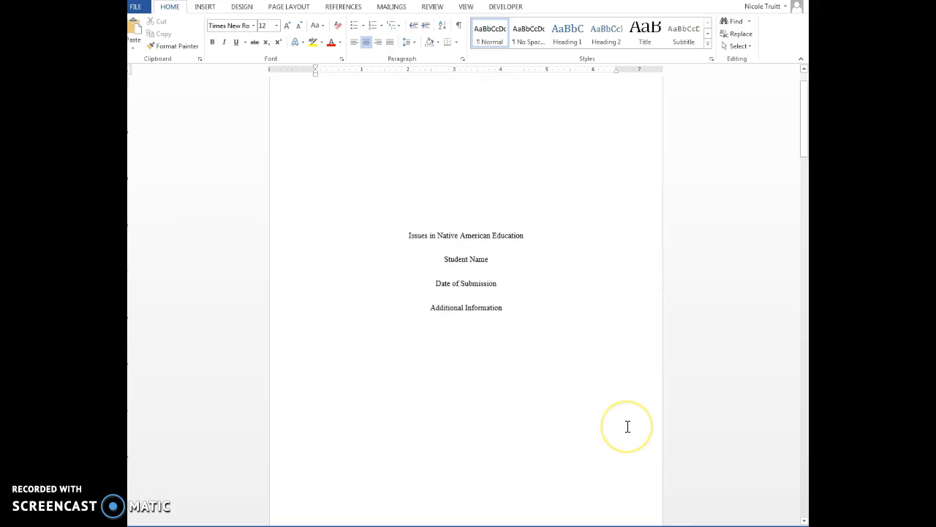
pyautogui.scroll(1, 628, 427)
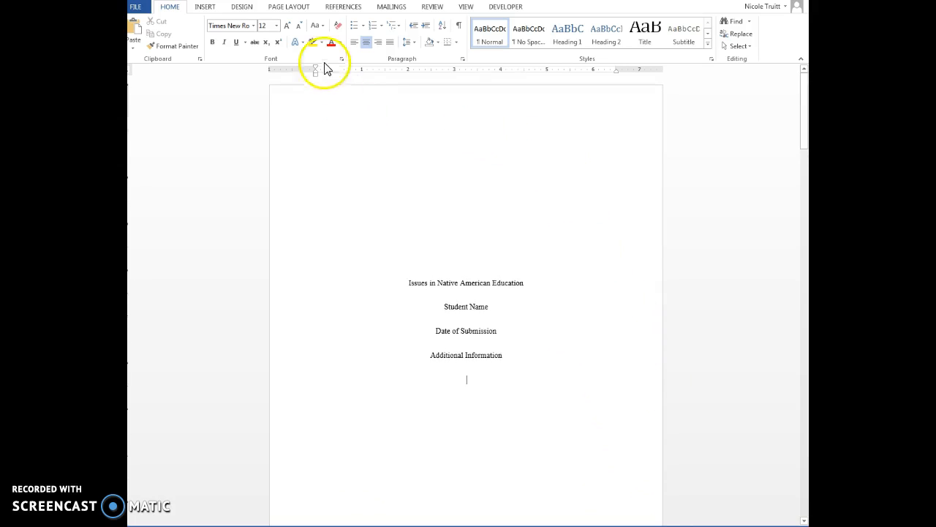
# Insert a page number at the top of the page using the Plain Number 3 style
pyautogui.click(205, 8)
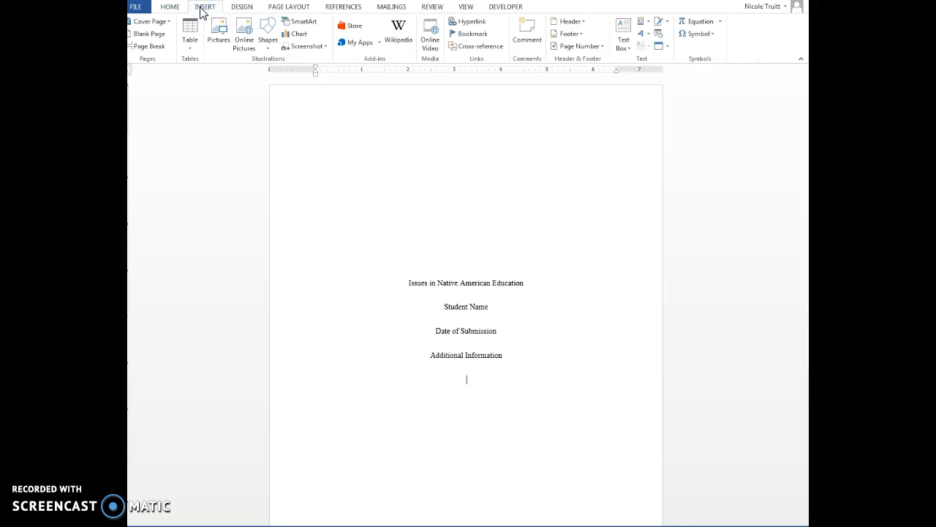
pyautogui.click(601, 48)
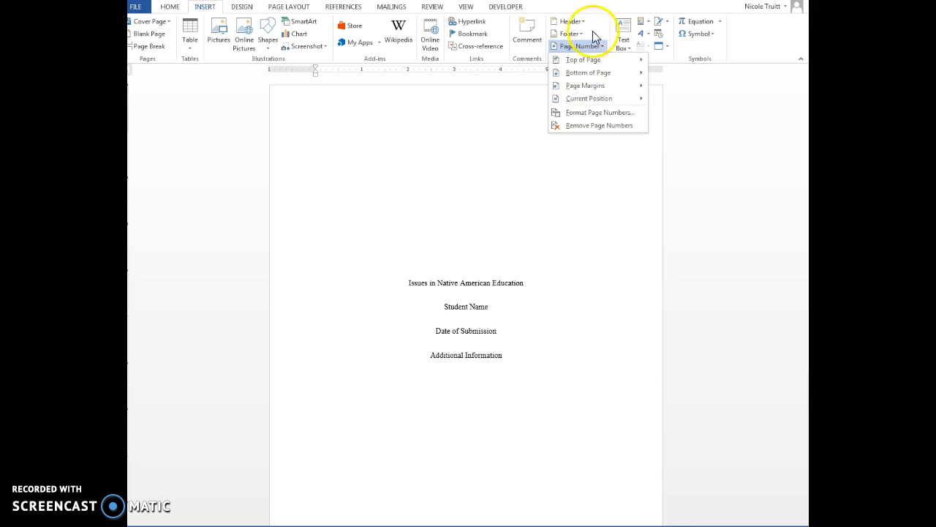
pyautogui.moveTo(592, 60)
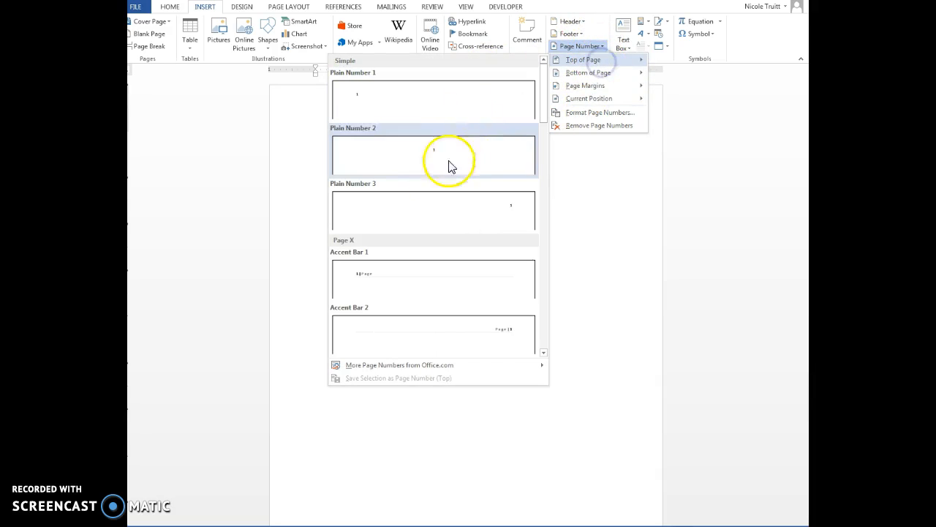
pyautogui.click(497, 214)
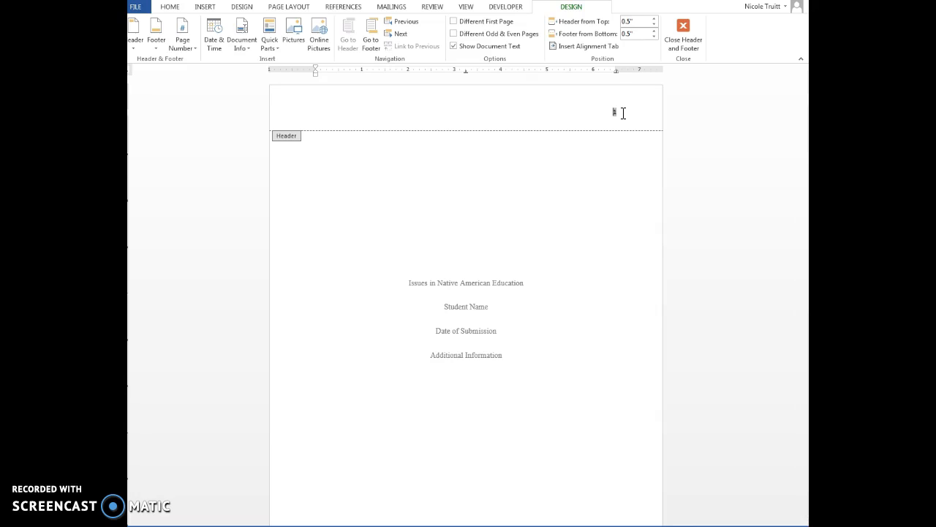
# Add the running head "ISSUES IN NATIVE AMERICAN EDUCATION" before the page number and space it out to the left margin
pyautogui.press('Left')
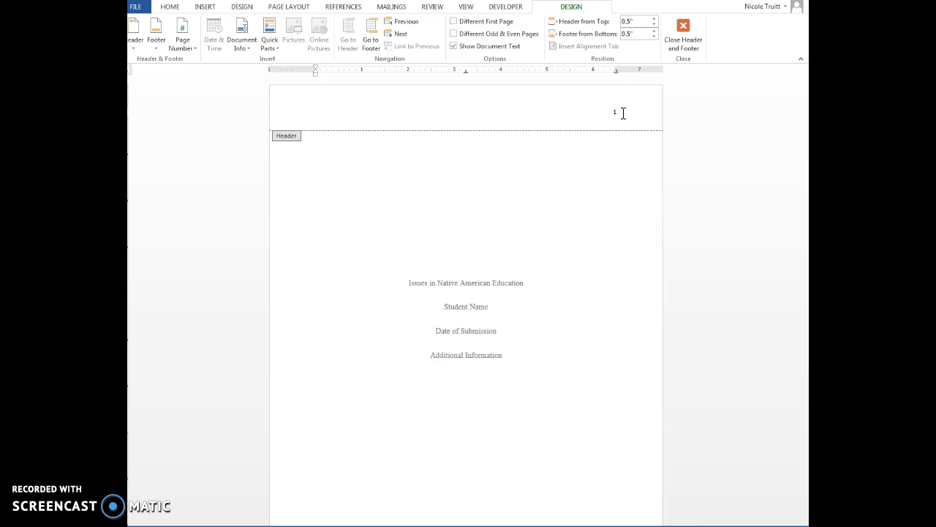
pyautogui.write('I')
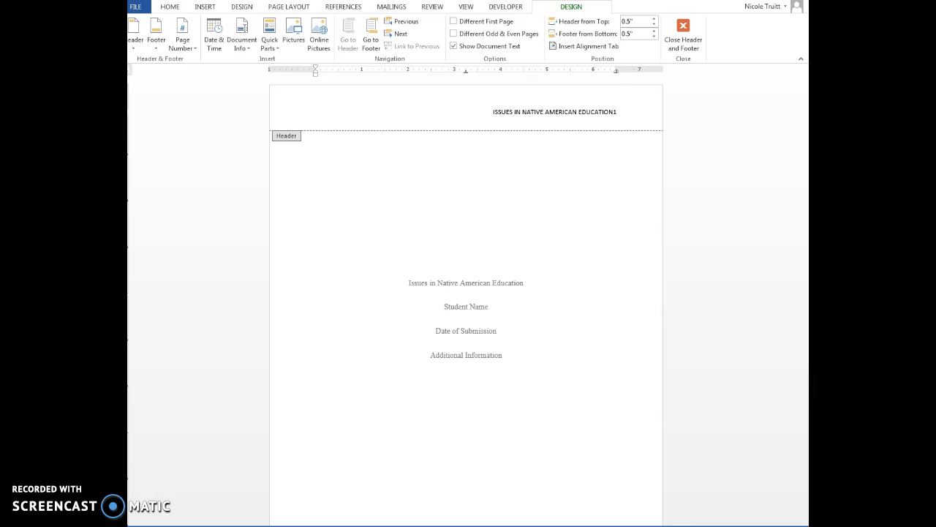
pyautogui.press('Tab')
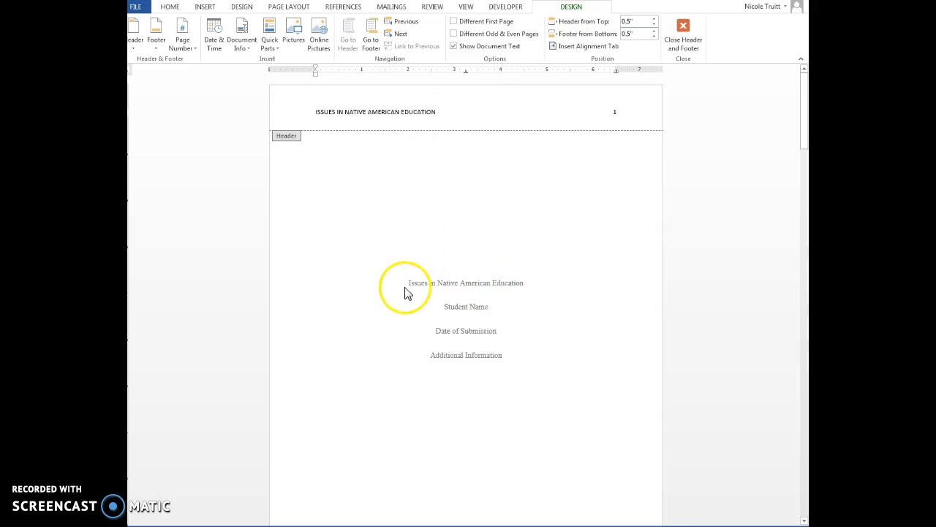
# Shorten the running head to "NATIVE AMERICAN EDUCATION" and return to the document body
pyautogui.click(354, 115)
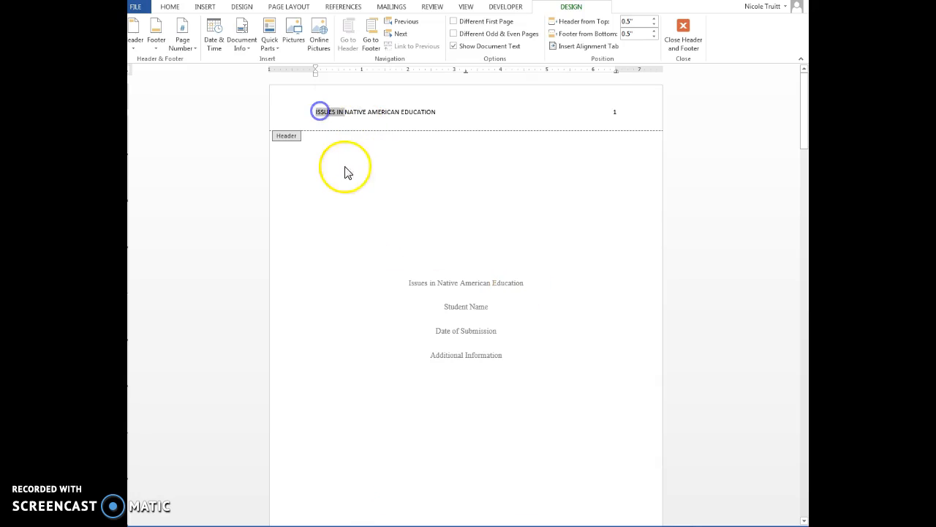
pyautogui.press('BackSpace')
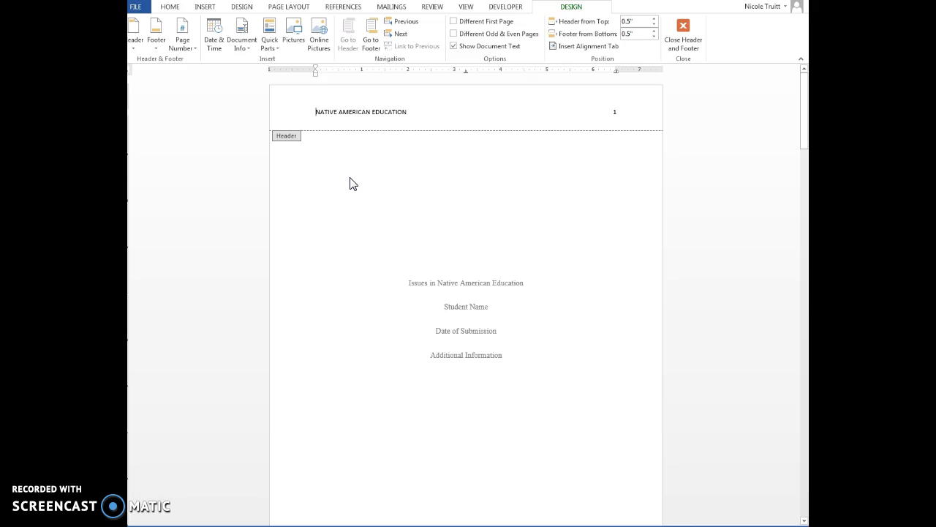
pyautogui.click(433, 165)
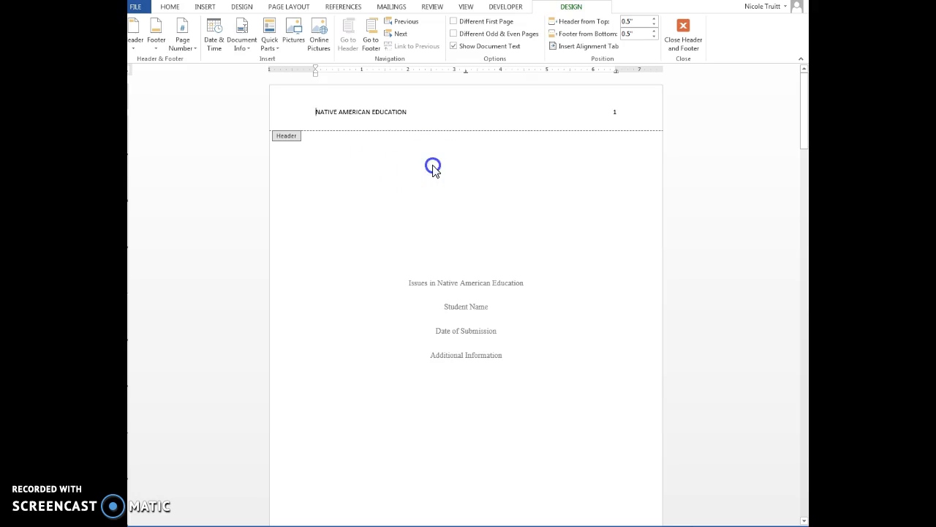
pyautogui.doubleClick(376, 192)
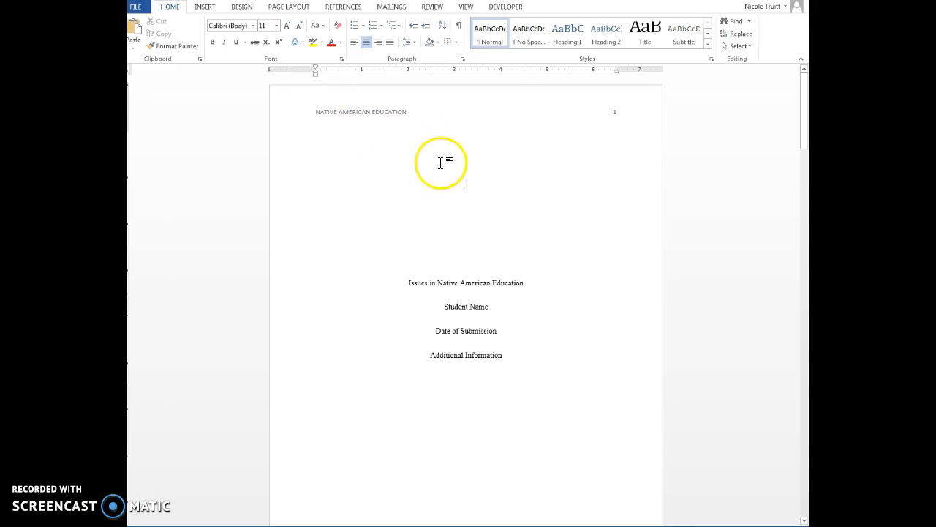
# Check the running head across the pages and turn on a different first-page header for the title page
pyautogui.scroll(-5, 462, 195)
pyautogui.scroll(-2, 462, 195)
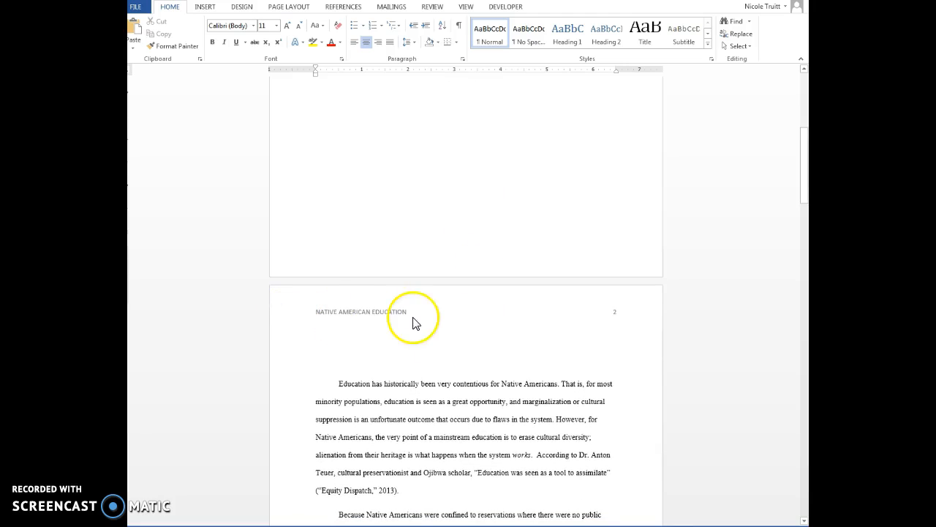
pyautogui.scroll(-10, 485, 313)
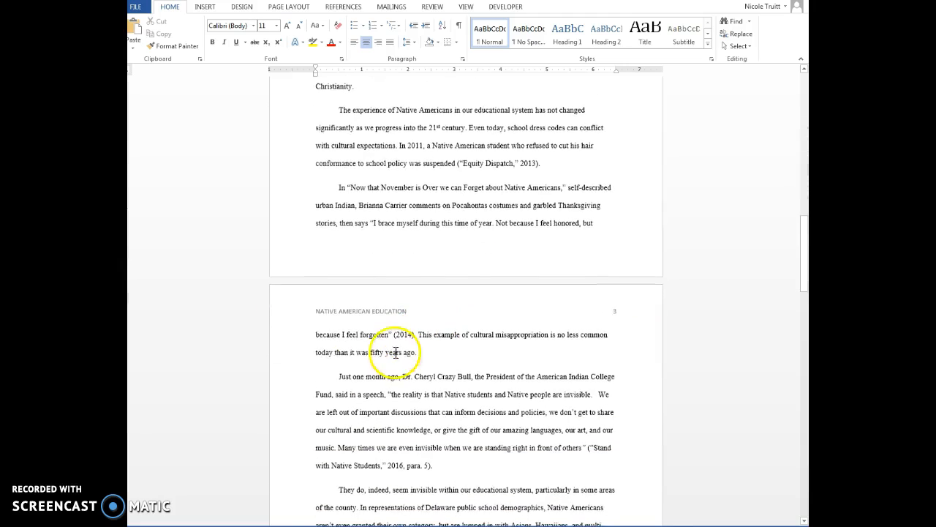
pyautogui.scroll(10, 644, 300)
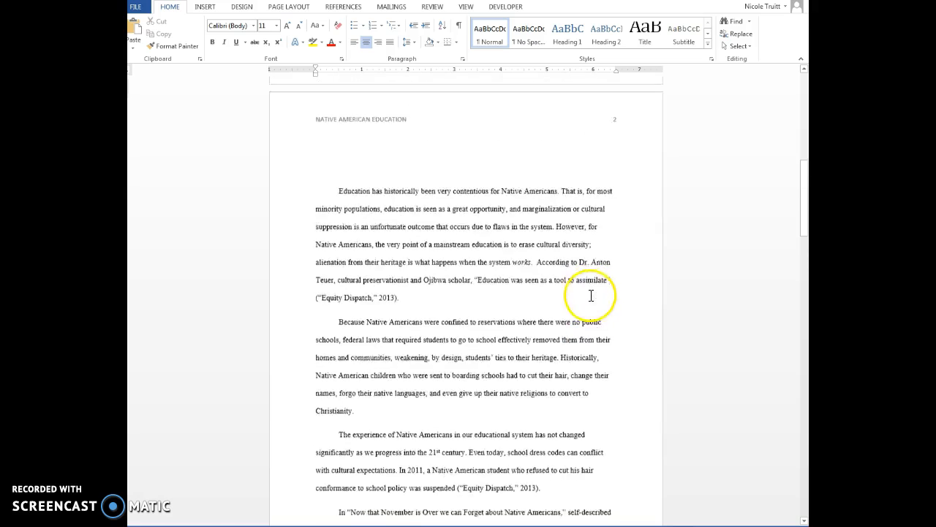
pyautogui.scroll(7, 592, 300)
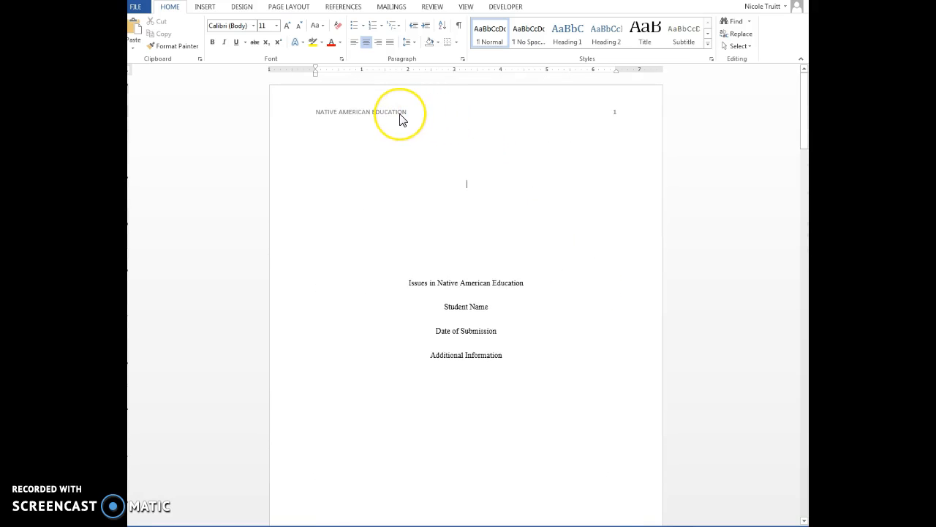
pyautogui.doubleClick(415, 117)
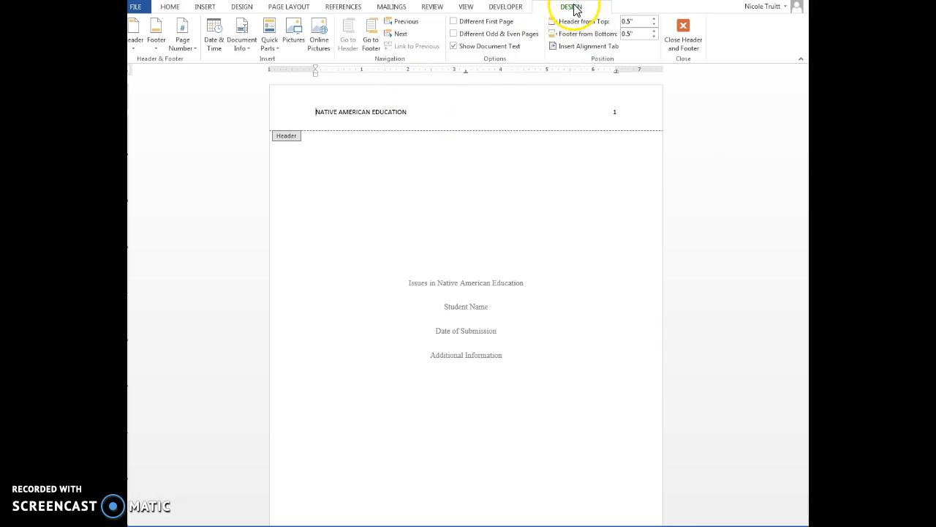
pyautogui.click(455, 21)
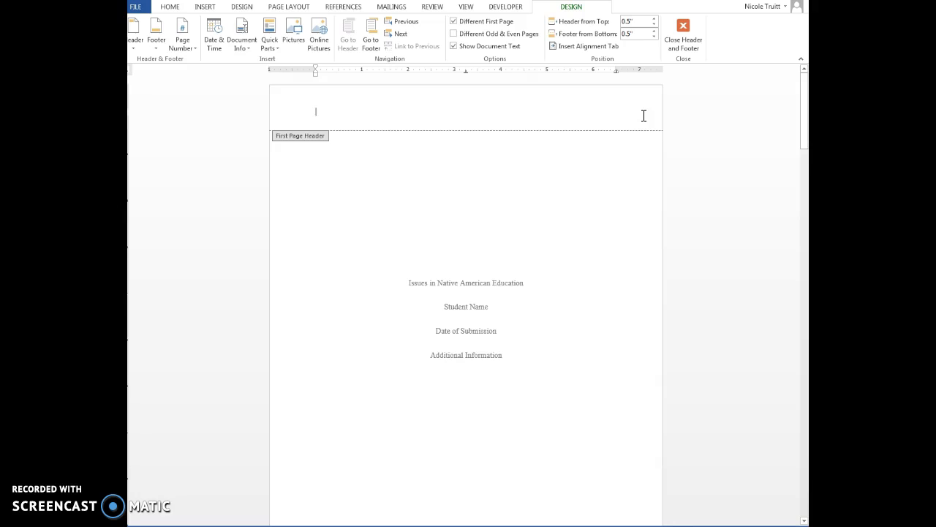
pyautogui.scroll(-8, 642, 125)
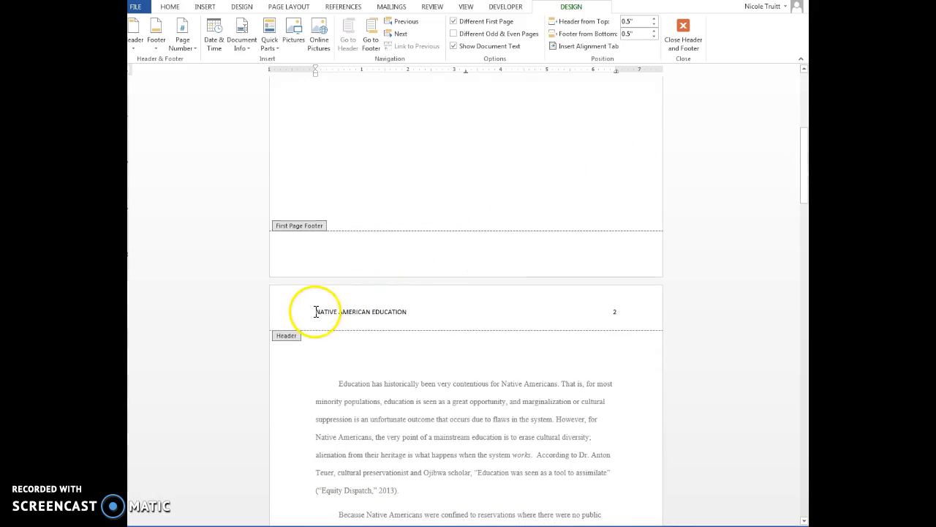
pyautogui.scroll(8, 637, 300)
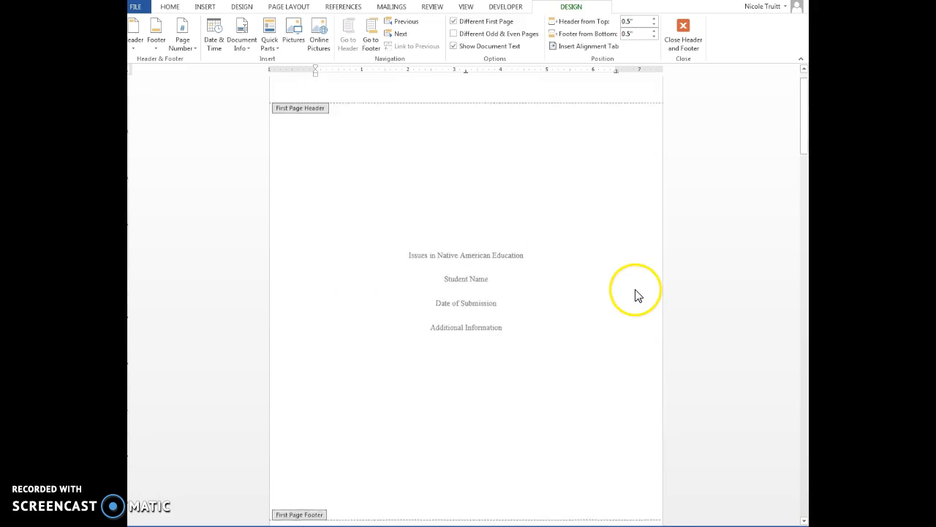
# Add a right-aligned page number and left-aligned "Running Head: NATIVE AMERICAN EDUCATION" to the title page header, and return to the document body
pyautogui.click(205, 7)
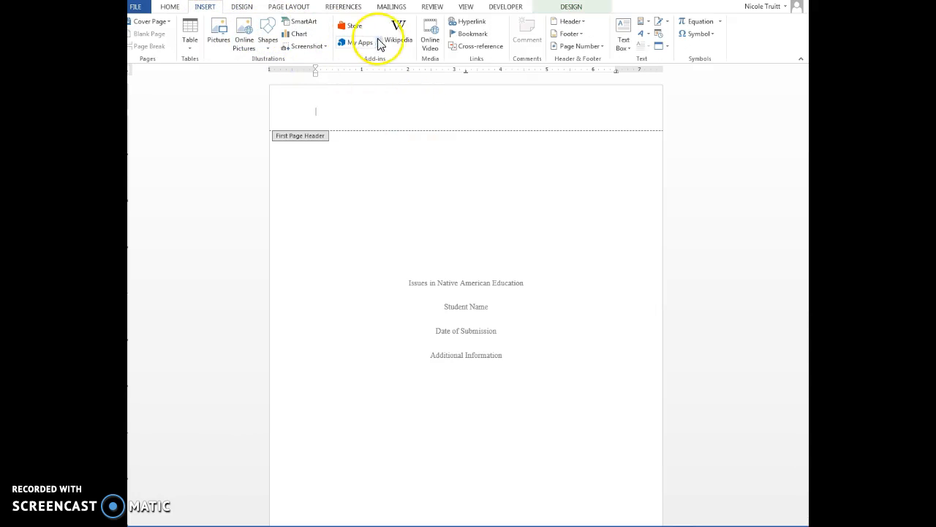
pyautogui.click(601, 46)
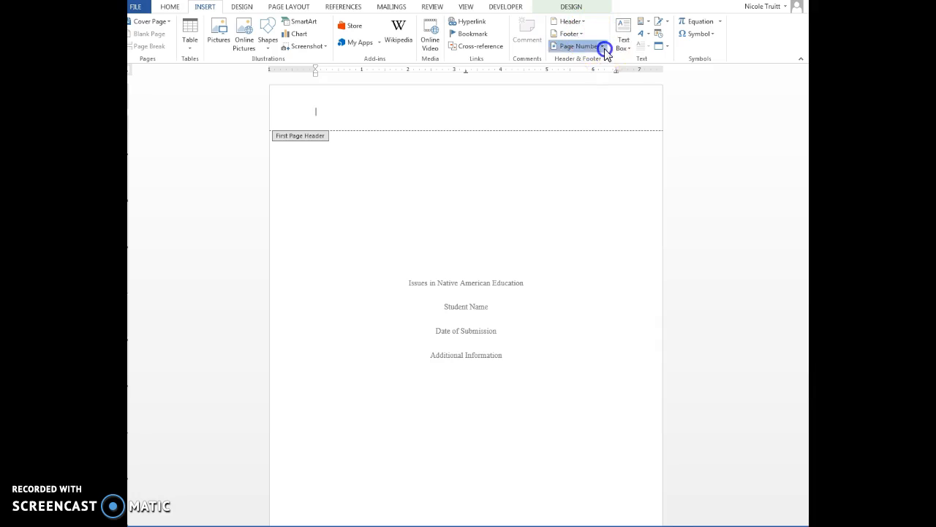
pyautogui.moveTo(601, 60)
pyautogui.click(479, 203)
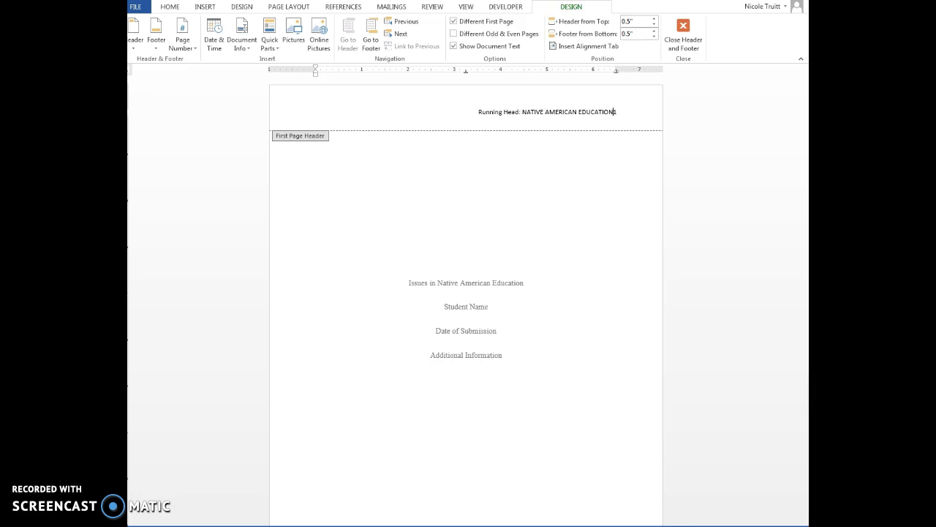
pyautogui.hotkey('ctrl', 'l')
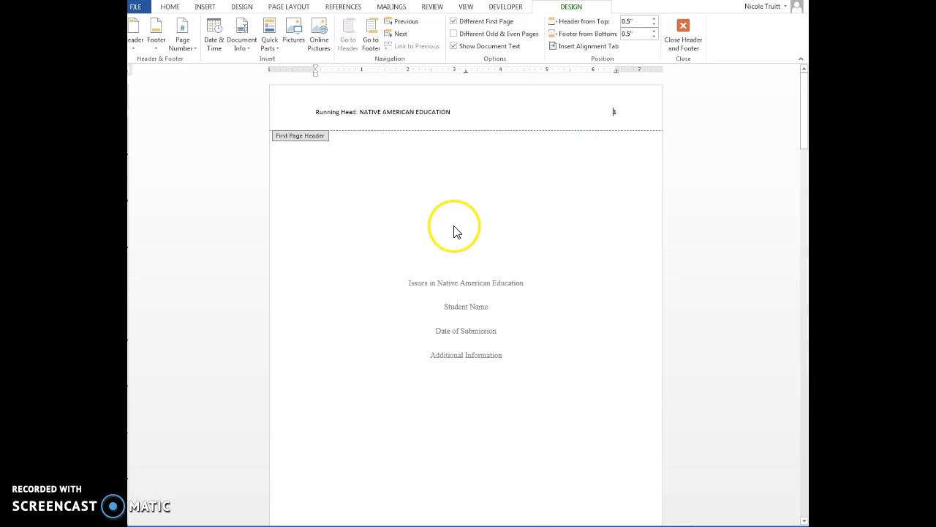
pyautogui.doubleClick(531, 240)
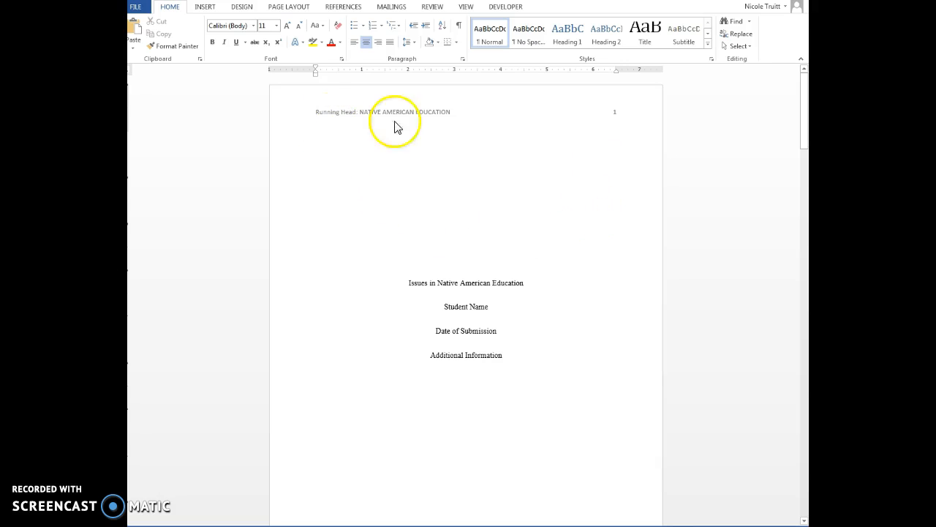
# Delete the blank lines above the first essay paragraph on page 2
pyautogui.scroll(-10, 610, 176)
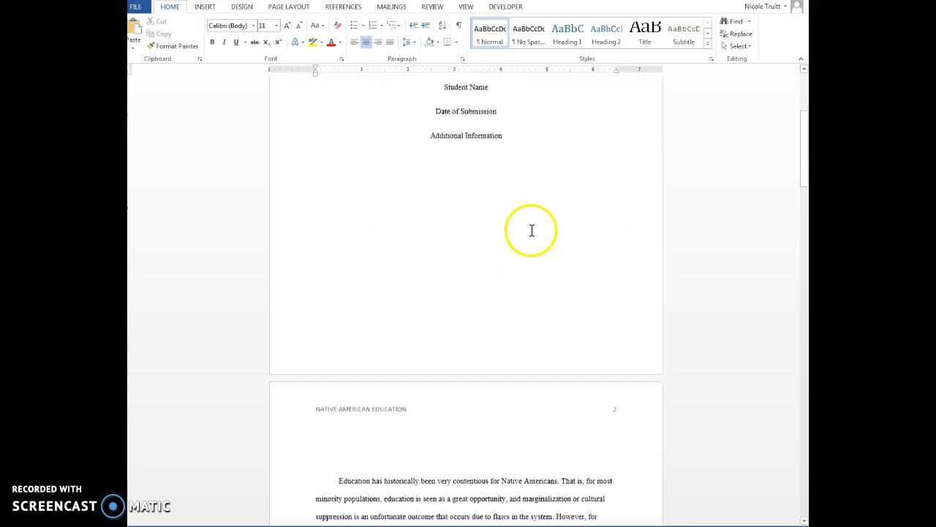
pyautogui.scroll(-2, 524, 222)
pyautogui.doubleClick(328, 181)
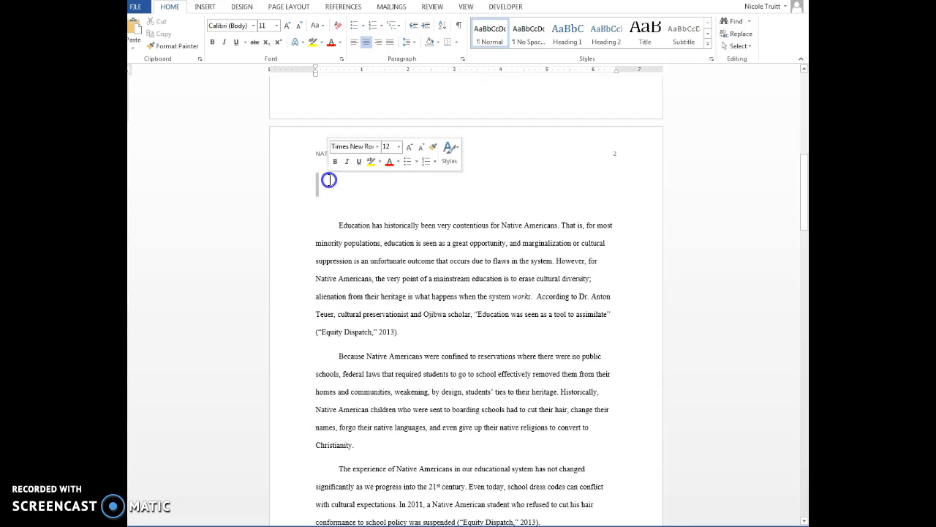
pyautogui.click(301, 233)
pyautogui.click(316, 202)
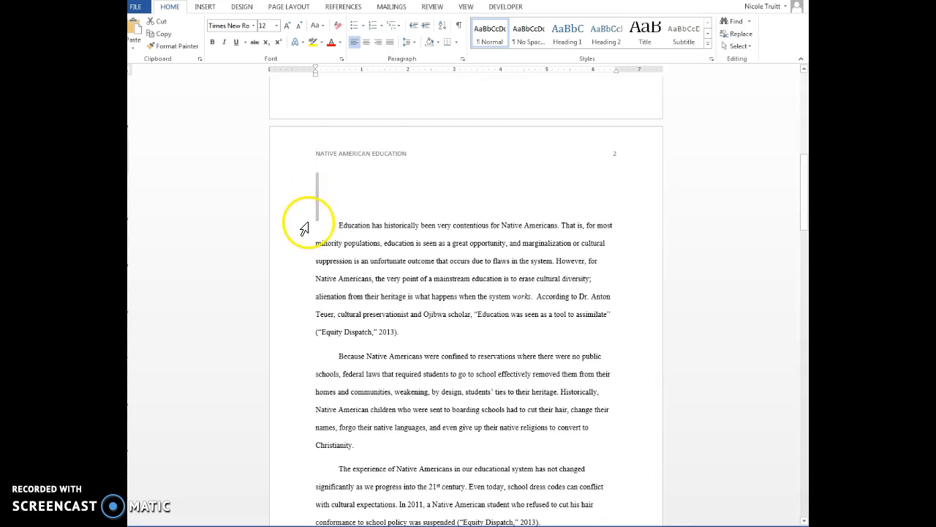
pyautogui.press('Delete')
pyautogui.press('Delete')
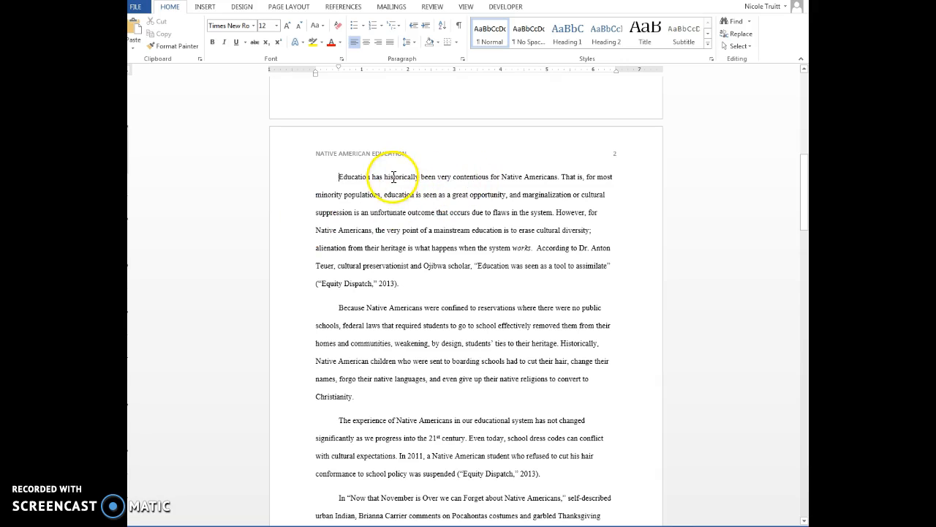
# Copy the title "Issues in Native American Education" from the title page and place it centered directly above the first essay paragraph
pyautogui.scroll(10, 505, 249)
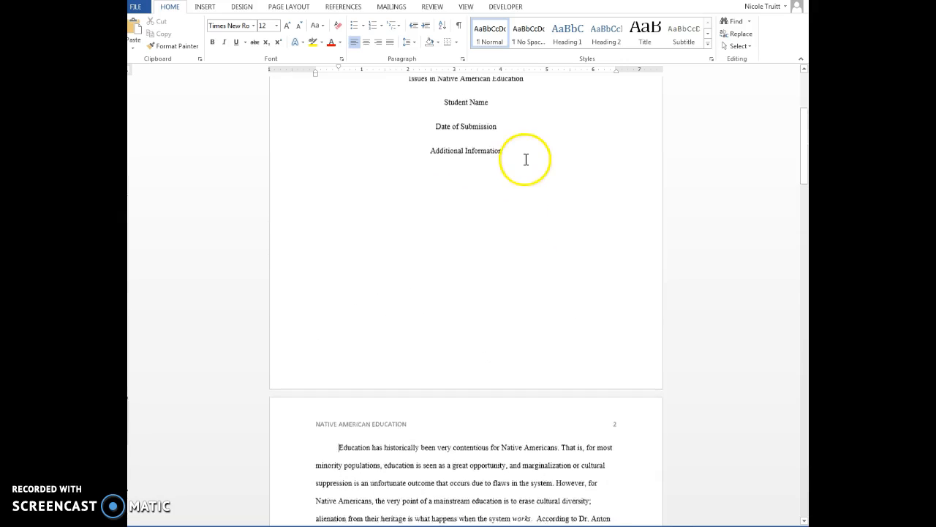
pyautogui.moveTo(525, 192); pyautogui.dragTo(410, 194)
pyautogui.hotkey('ctrl', 'c')
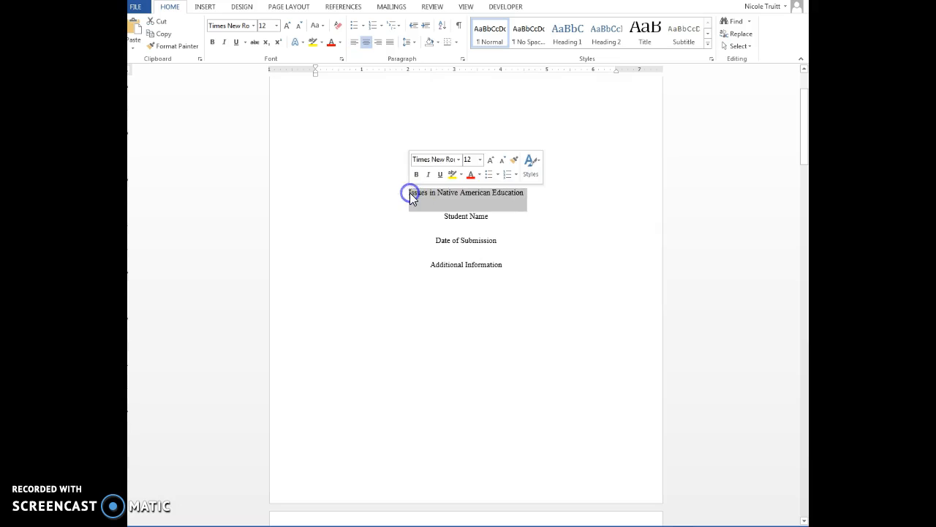
pyautogui.scroll(-8, 470, 220)
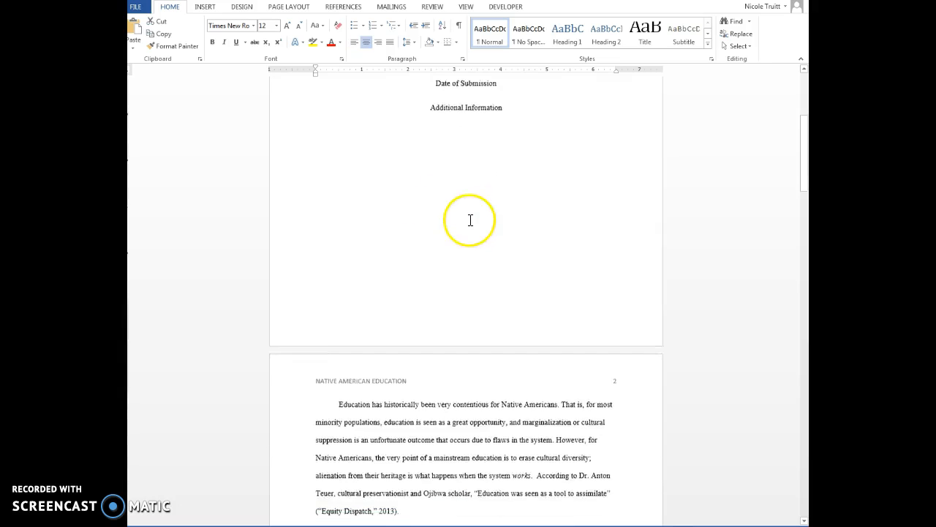
pyautogui.click(337, 246)
pyautogui.press('Return')
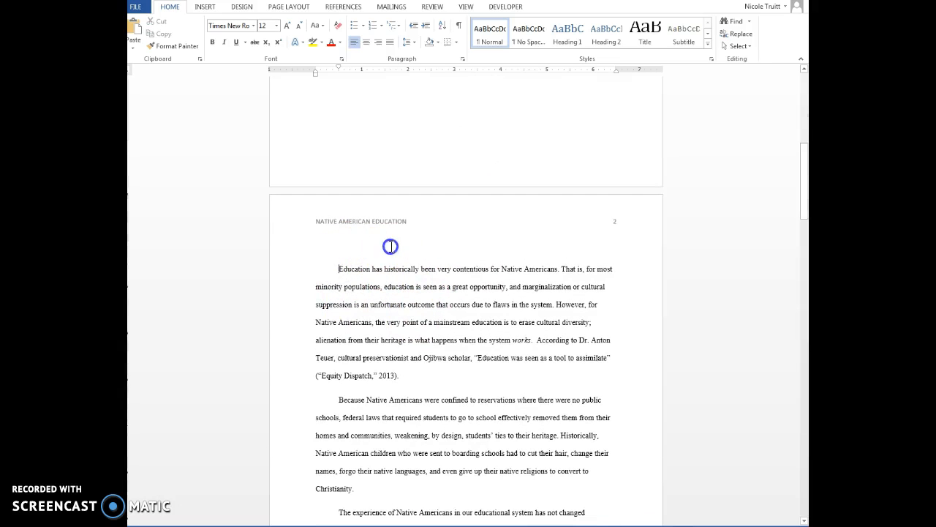
pyautogui.hotkey('ctrl', 'v')
pyautogui.click(378, 283)
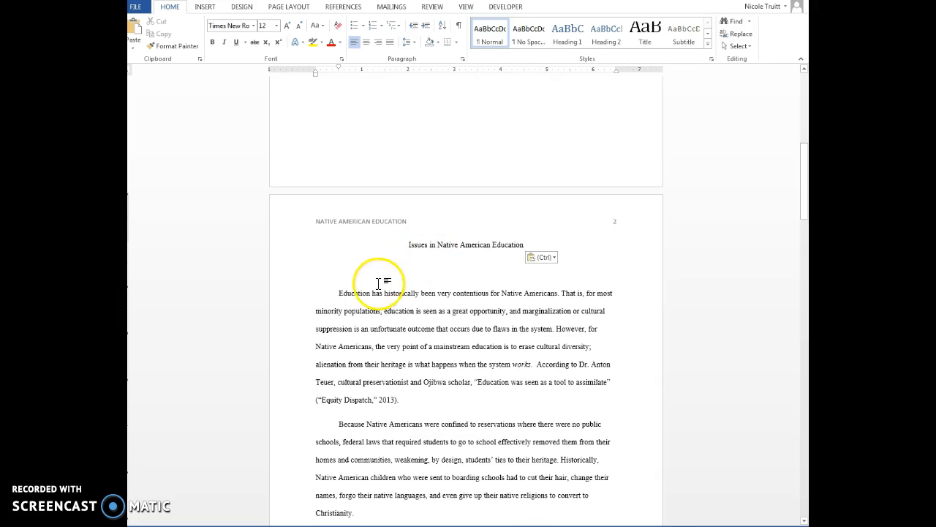
pyautogui.press('BackSpace')
# Add the centered heading "Current Issues" above the paragraph beginning "The experience of Native Americans"
pyautogui.scroll(-6, 410, 281)
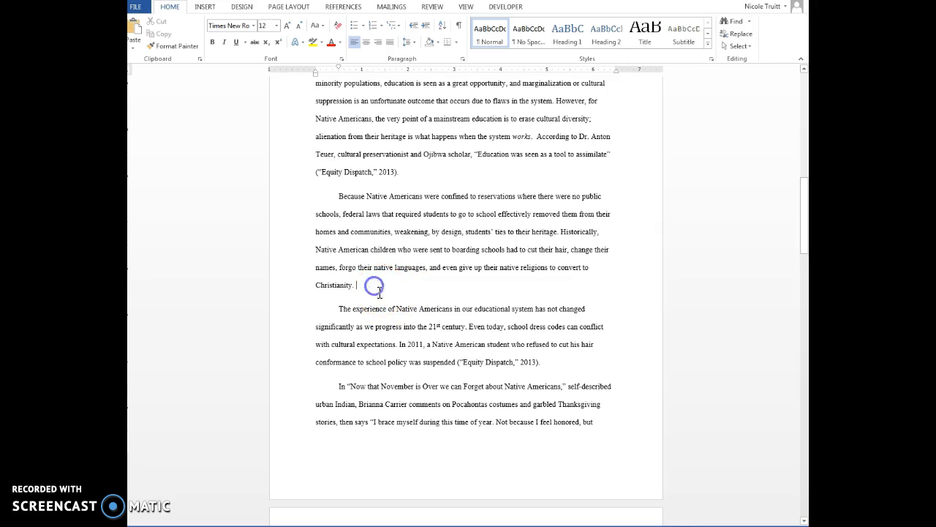
pyautogui.press('Return')
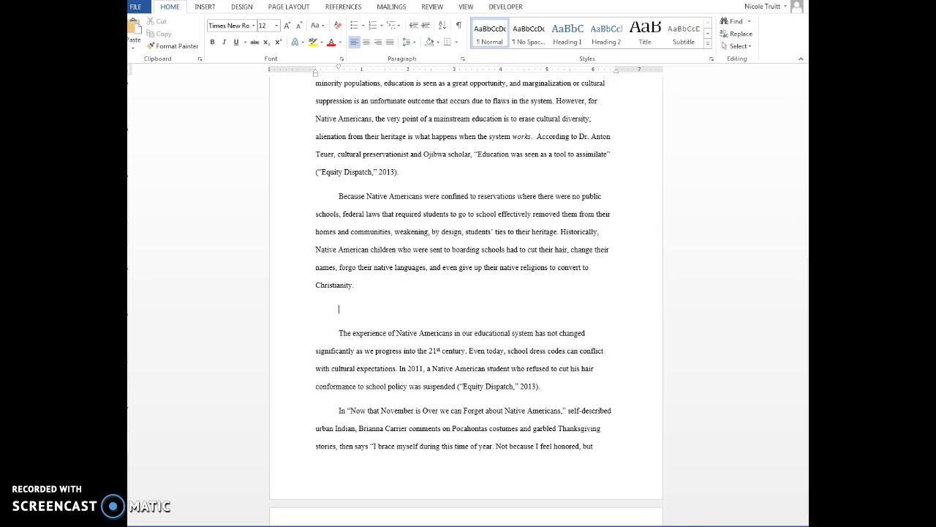
pyautogui.click(365, 42)
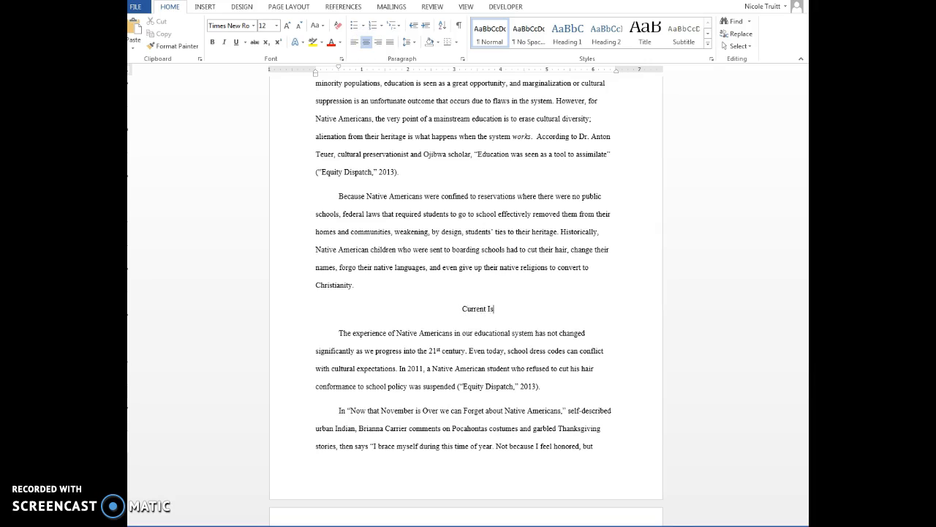
# Add the centered heading "Statistics" above the paragraph beginning "They do, indeed, seem invisible" on page 3
pyautogui.scroll(-6, 411, 255)
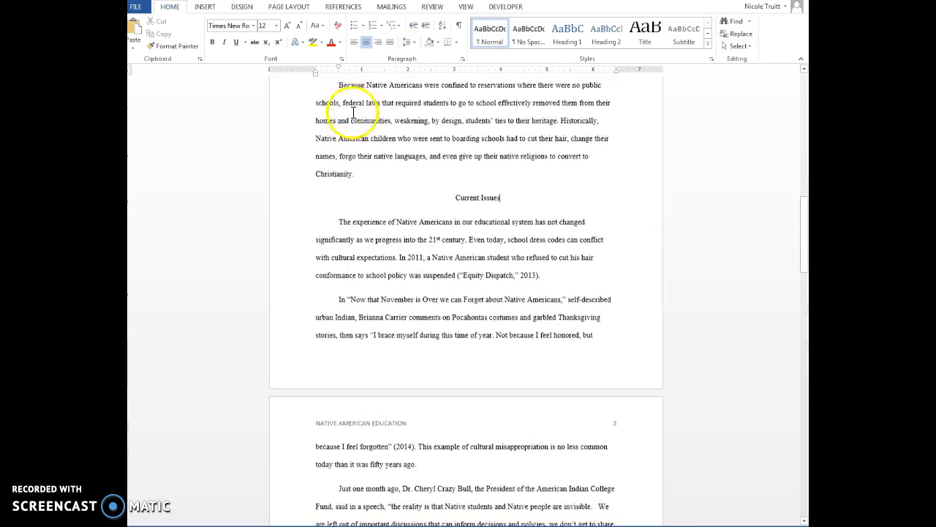
pyautogui.scroll(-2, 419, 268)
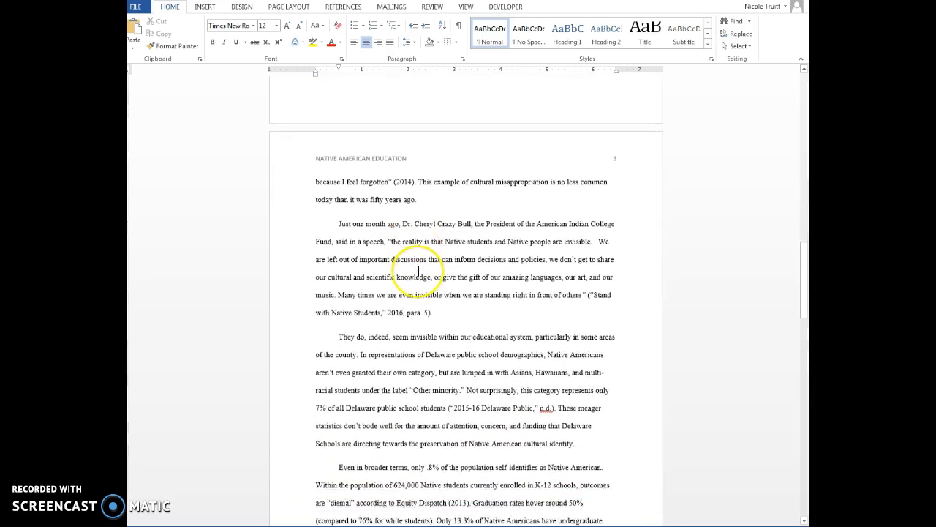
pyautogui.click(452, 263)
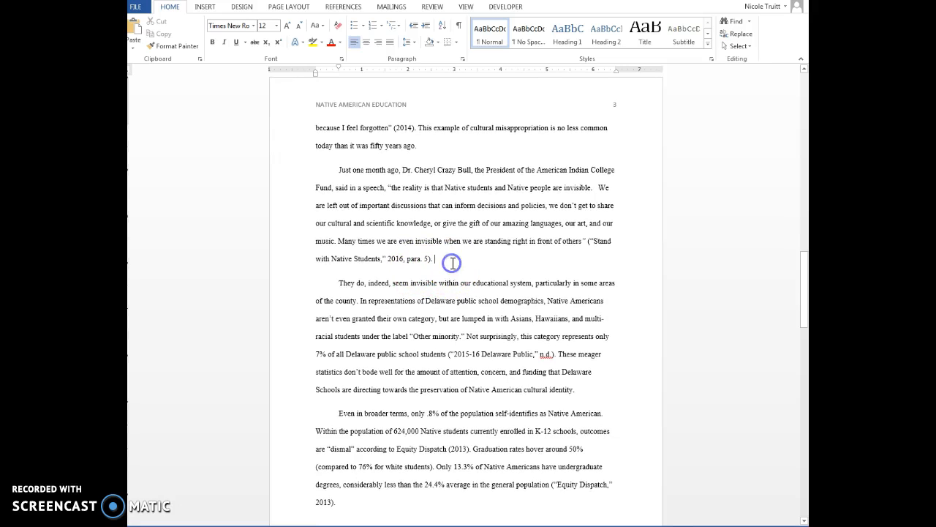
pyautogui.press('Return')
pyautogui.click(367, 43)
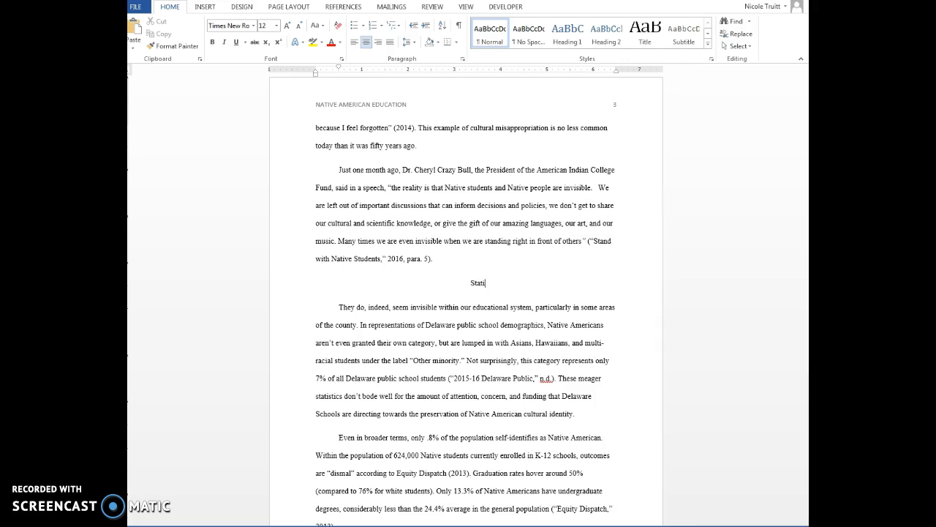
pyautogui.write('Statistics')
# Add the centered heading "Conclusion" above the paragraph beginning "Despite increasing rates of graduation" on page 4
pyautogui.scroll(-3, 476, 315)
pyautogui.scroll(-1, 478, 291)
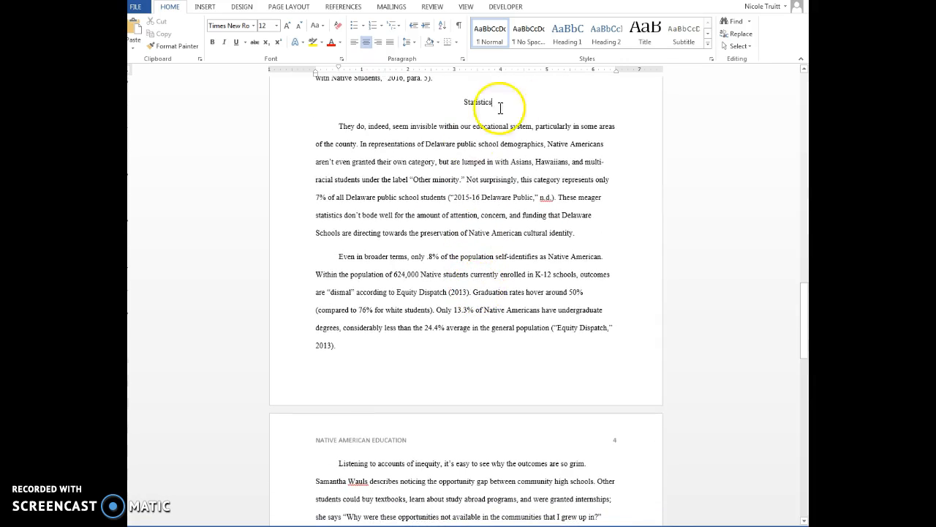
pyautogui.scroll(-2, 483, 234)
pyautogui.scroll(-3, 483, 234)
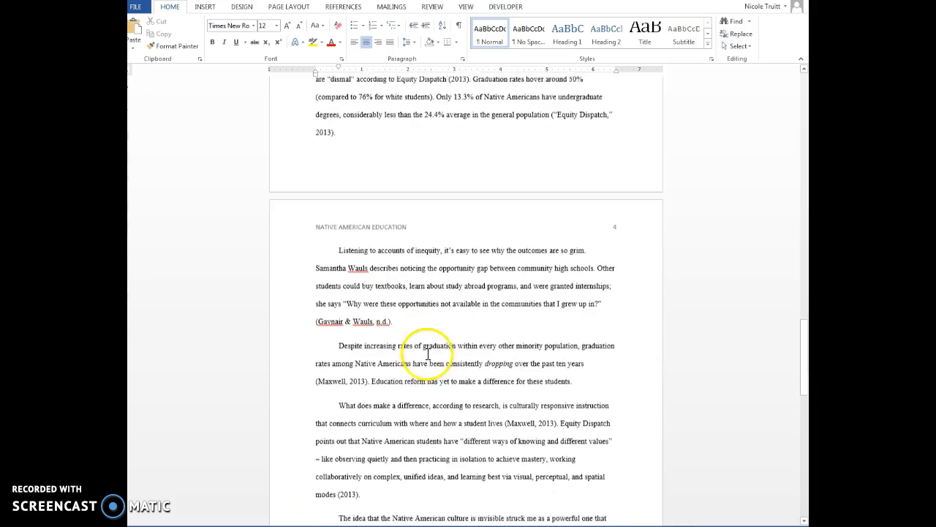
pyautogui.click(420, 312)
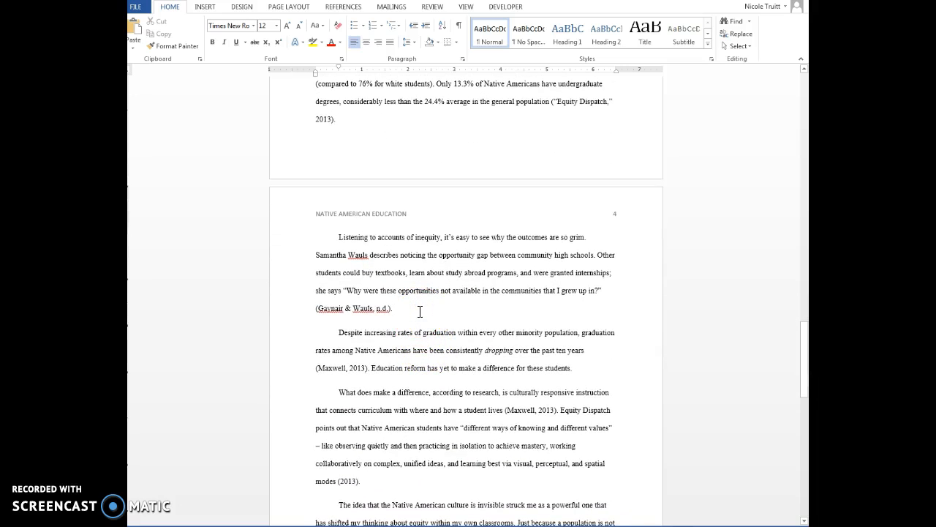
pyautogui.scroll(-1, 420, 322)
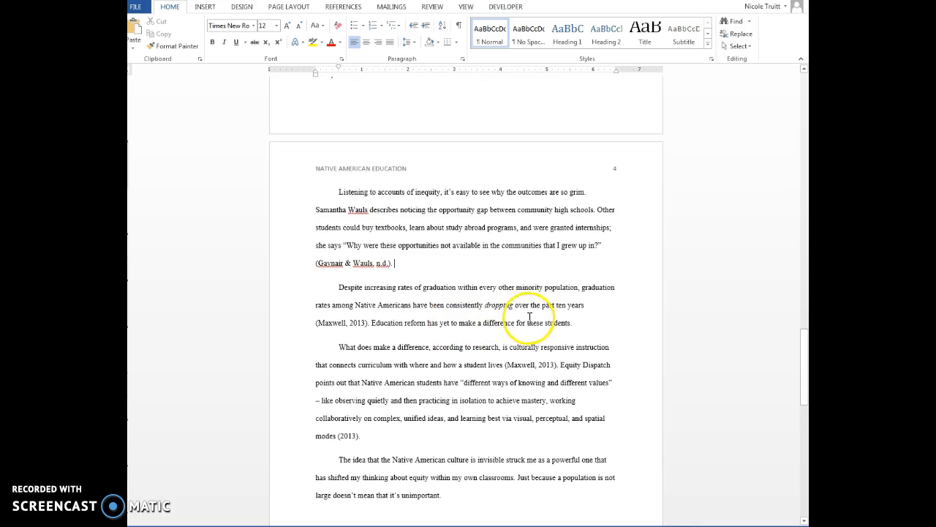
pyautogui.press('Return')
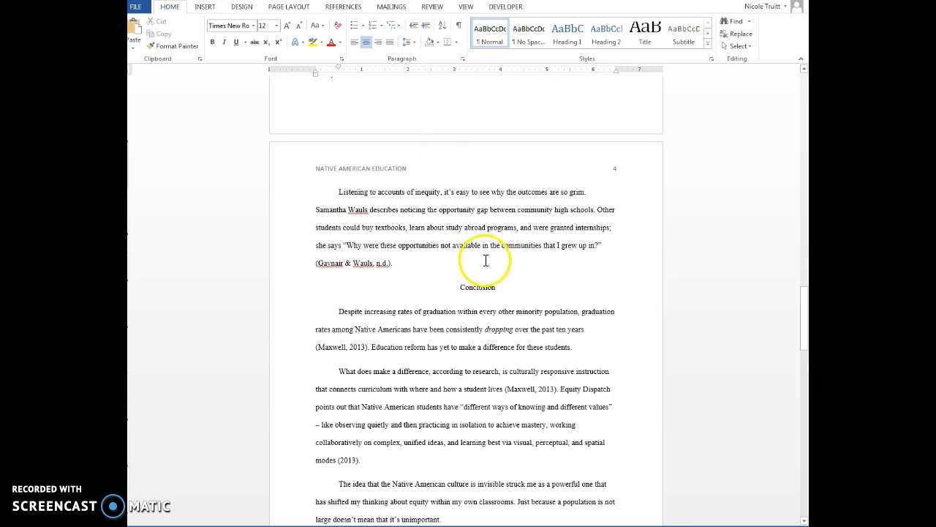
# Delete the blank lines above the "References:" heading on page 5 and center the heading
pyautogui.scroll(-3, 502, 283)
pyautogui.scroll(-6, 490, 271)
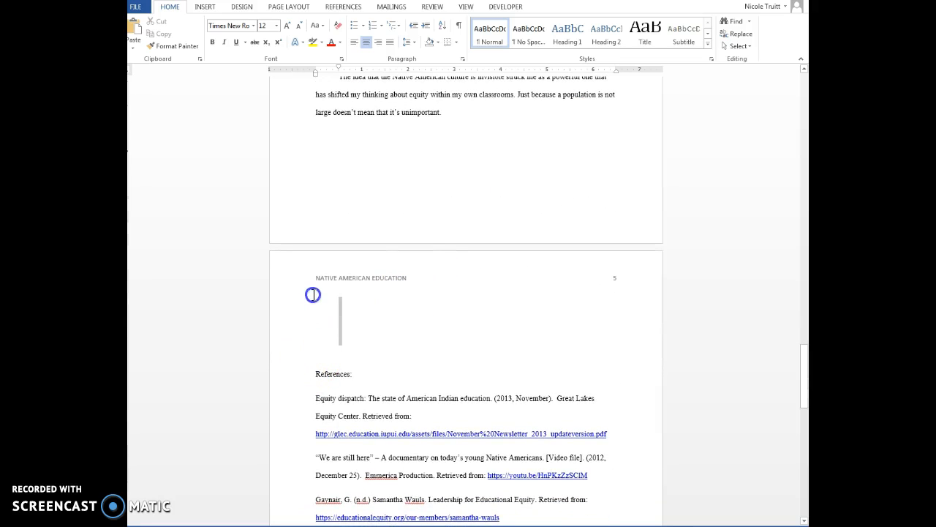
pyautogui.press('Delete')
pyautogui.press('Delete')
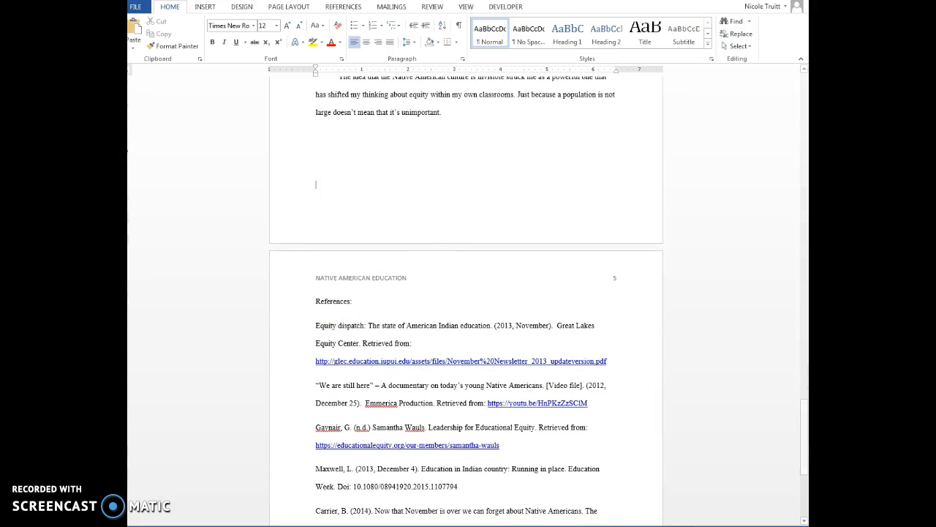
pyautogui.moveTo(372, 309); pyautogui.dragTo(317, 309)
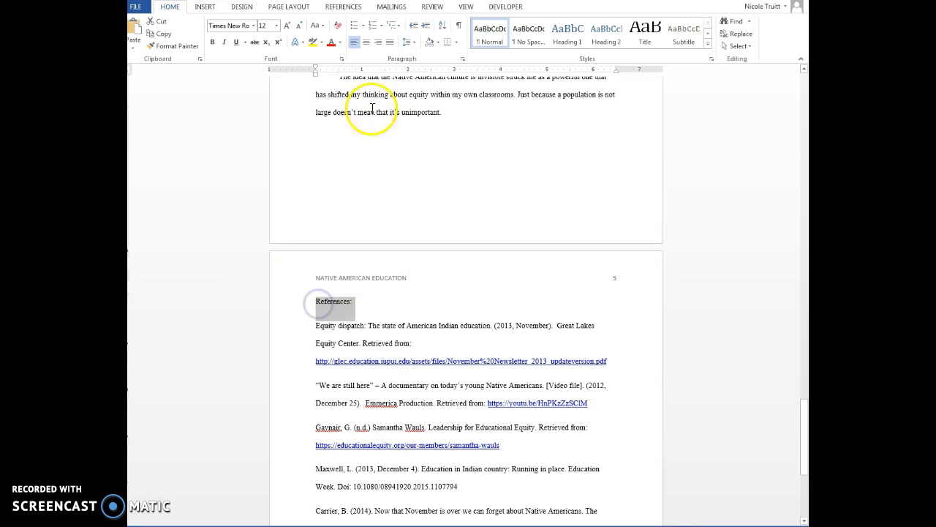
pyautogui.click(365, 43)
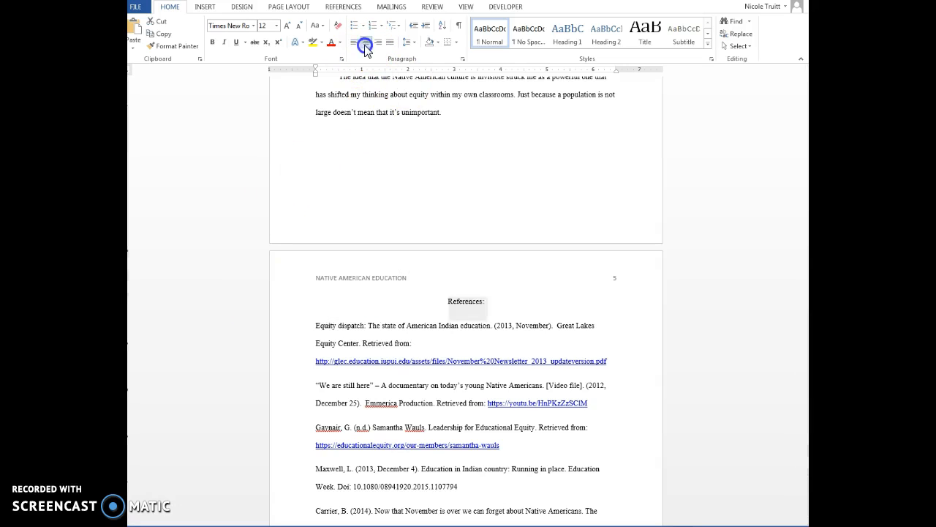
pyautogui.click(447, 305)
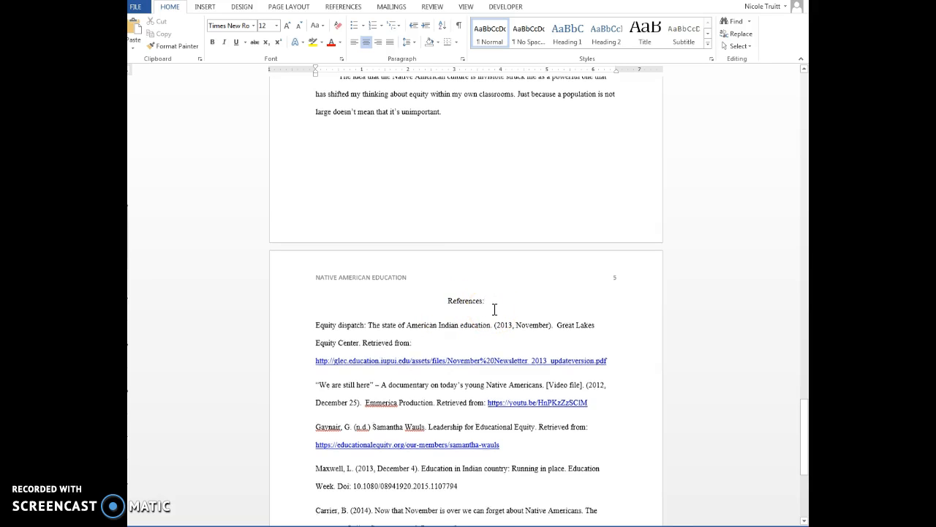
# Apply a 0.5" hanging indent to all the reference entries below the "References:" heading
pyautogui.scroll(-2, 493, 310)
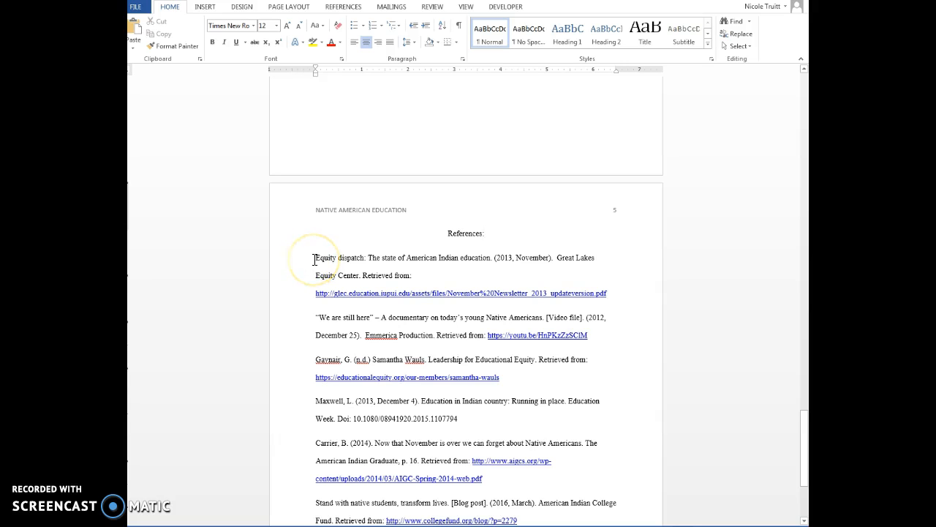
pyautogui.scroll(-3, 315, 259)
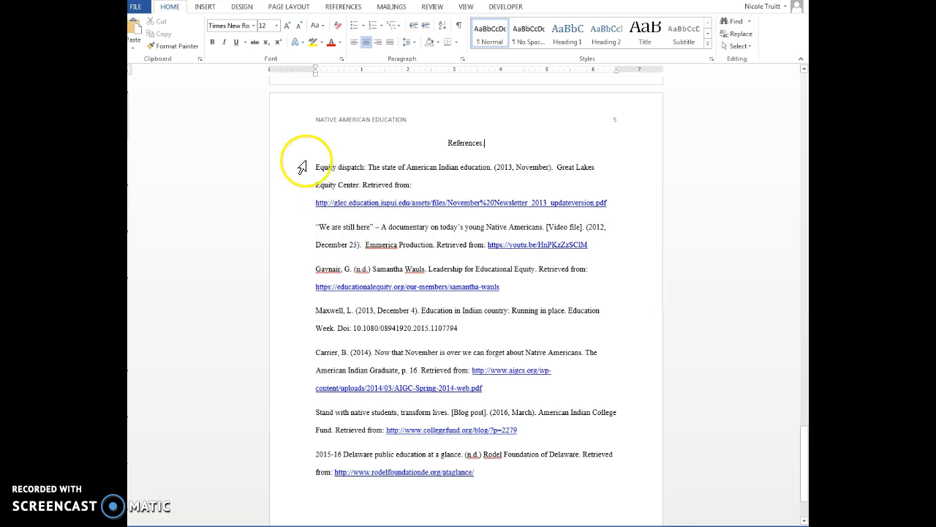
pyautogui.moveTo(313, 168); pyautogui.dragTo(507, 477)
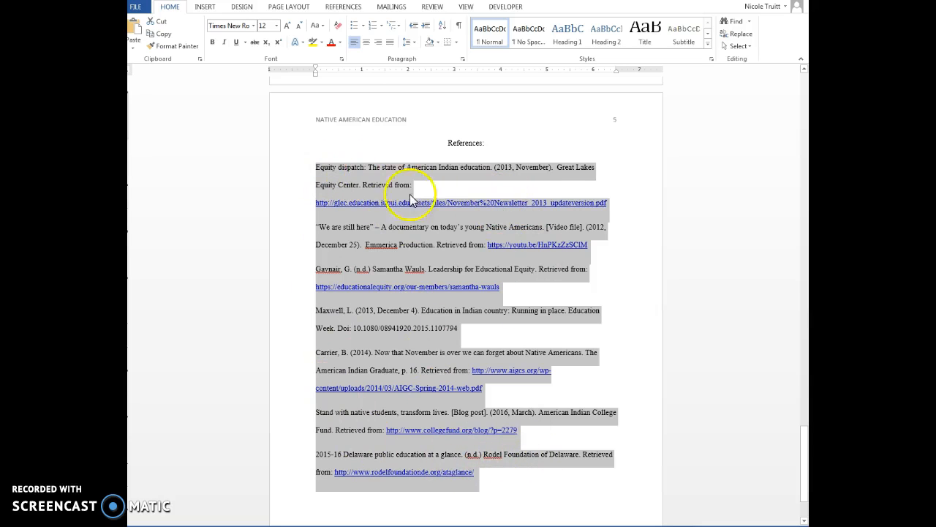
pyautogui.click(463, 60)
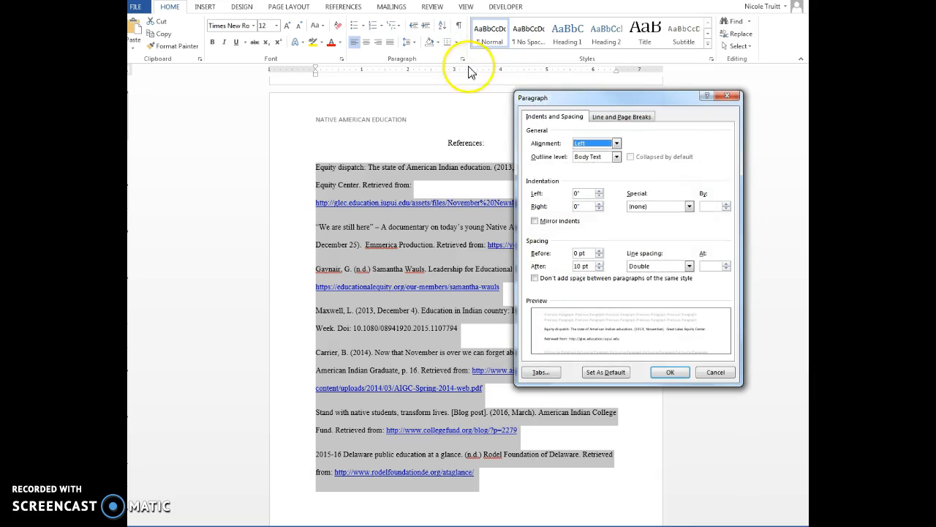
pyautogui.click(658, 210)
pyautogui.click(653, 231)
pyautogui.click(655, 373)
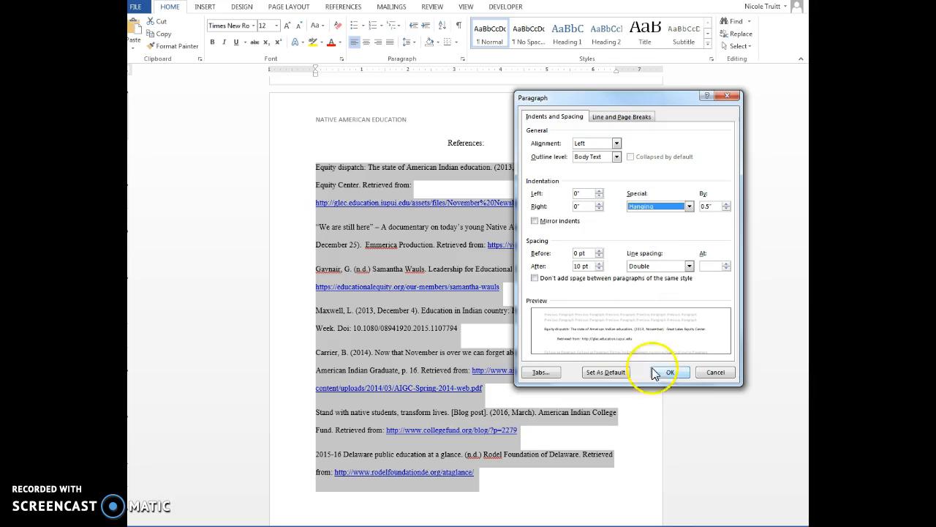
pyautogui.click(383, 235)
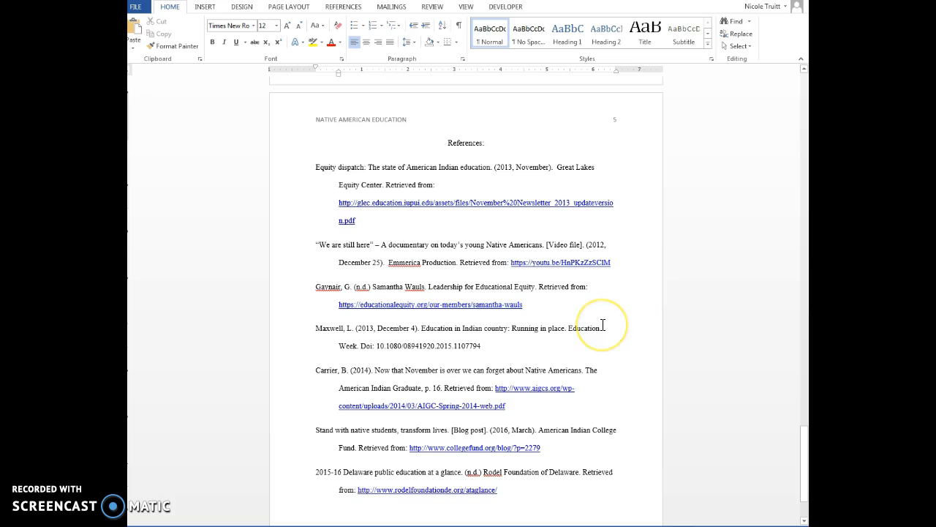
# Review the formatted essay from the end of the references page back up through the section headings
pyautogui.scroll(-3, 600, 332)
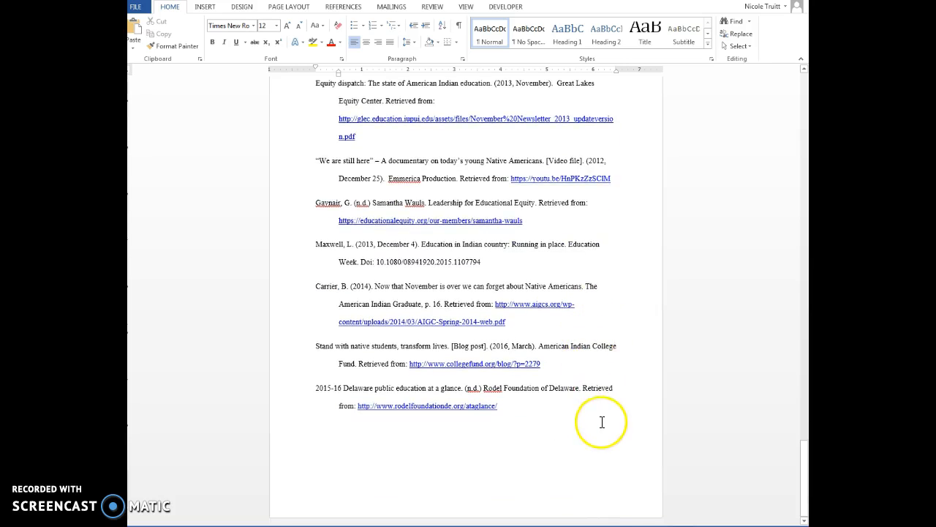
pyautogui.scroll(7, 602, 423)
pyautogui.scroll(7, 604, 409)
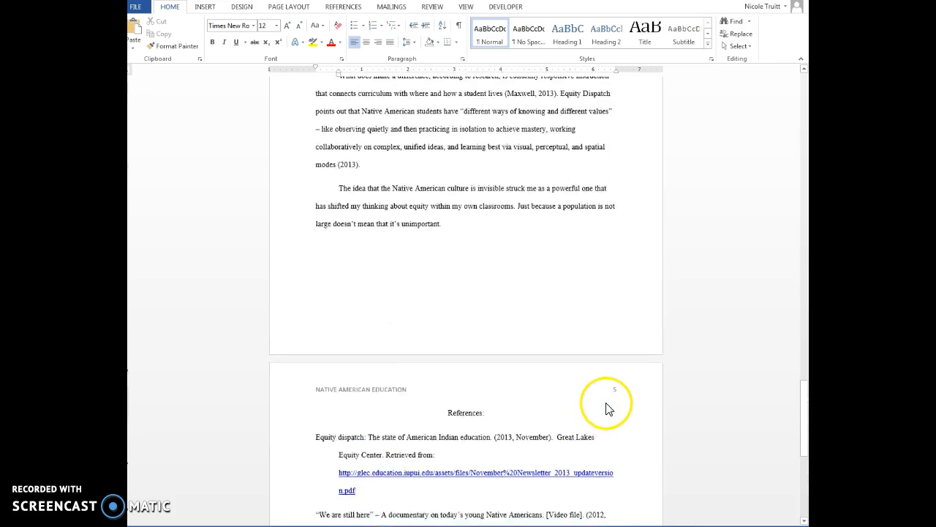
pyautogui.scroll(10, 617, 399)
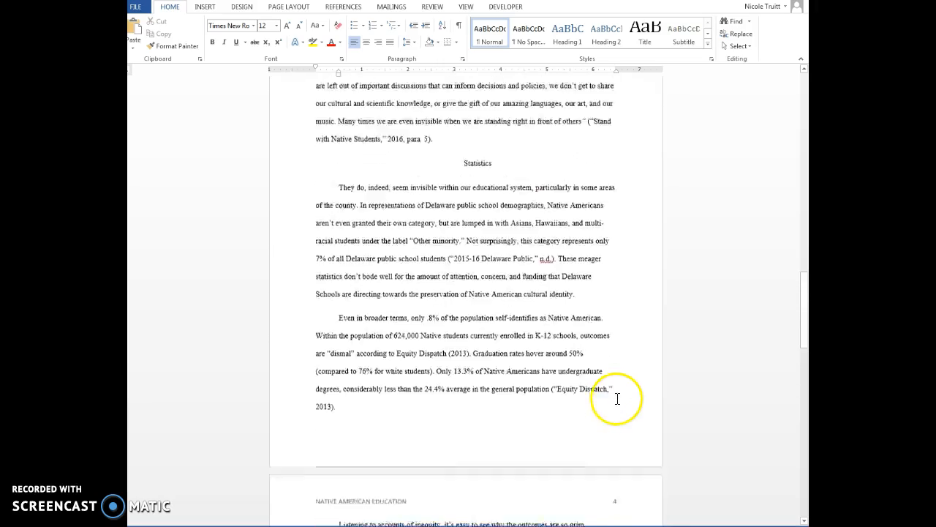
pyautogui.scroll(8, 622, 397)
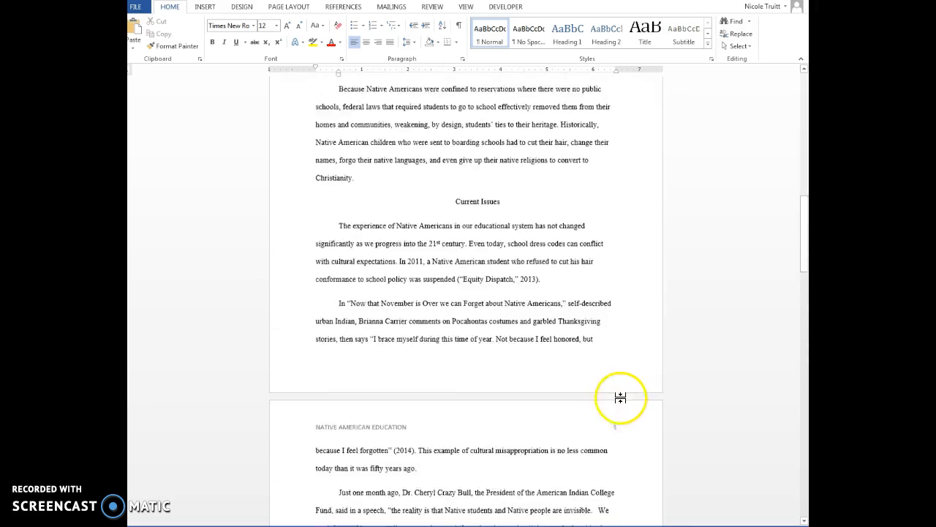